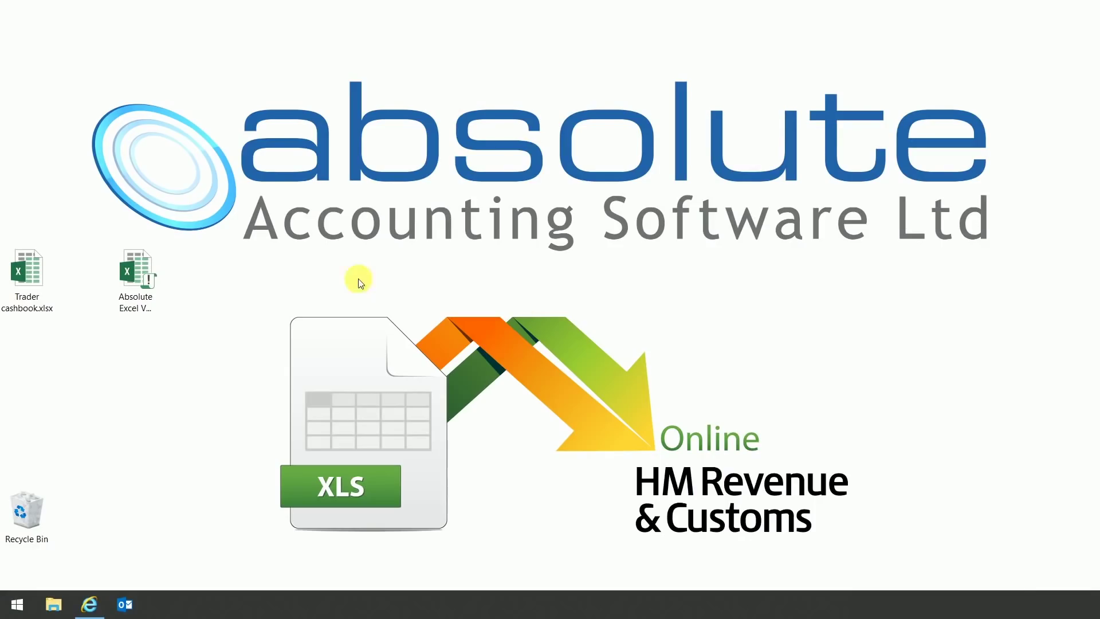
- Open Trader cashbook.xlsx and link the business name in the VAT Filer workbook to cell B1 of its Cash Book sheet
{"action": "double_click", "coordinate": [36, 284]}
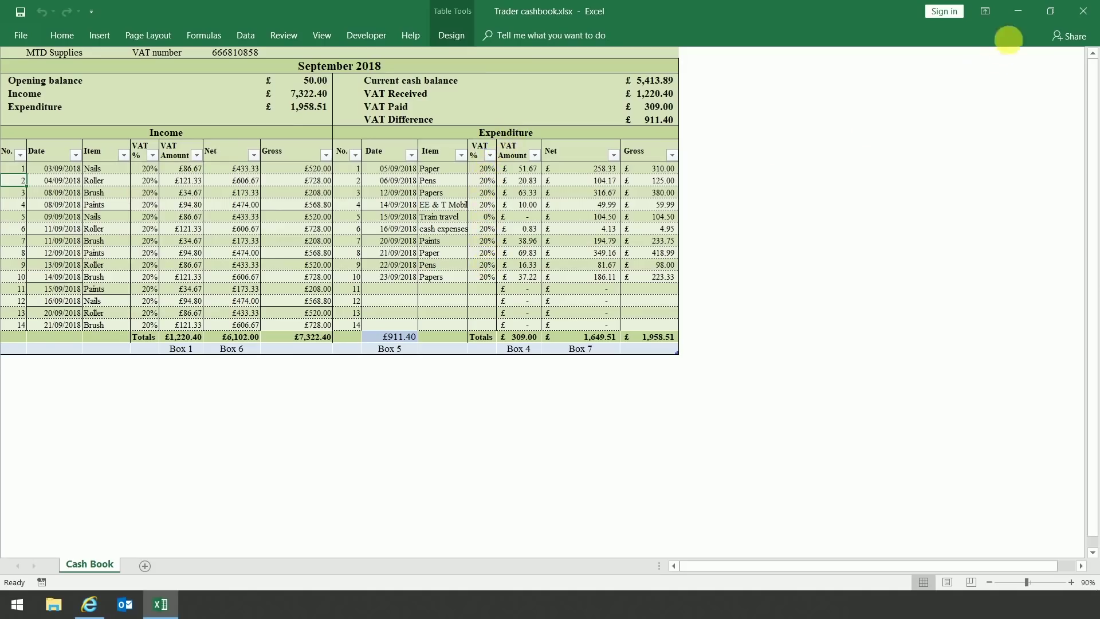
{"action": "left_click", "coordinate": [1019, 12]}
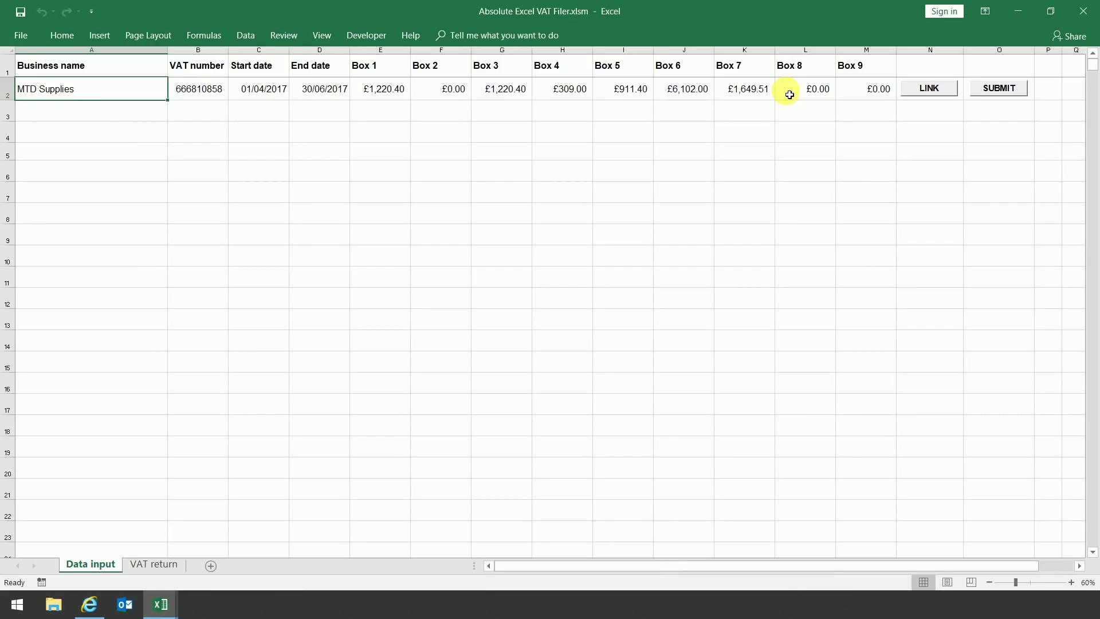
{"action": "left_click", "coordinate": [928, 88]}
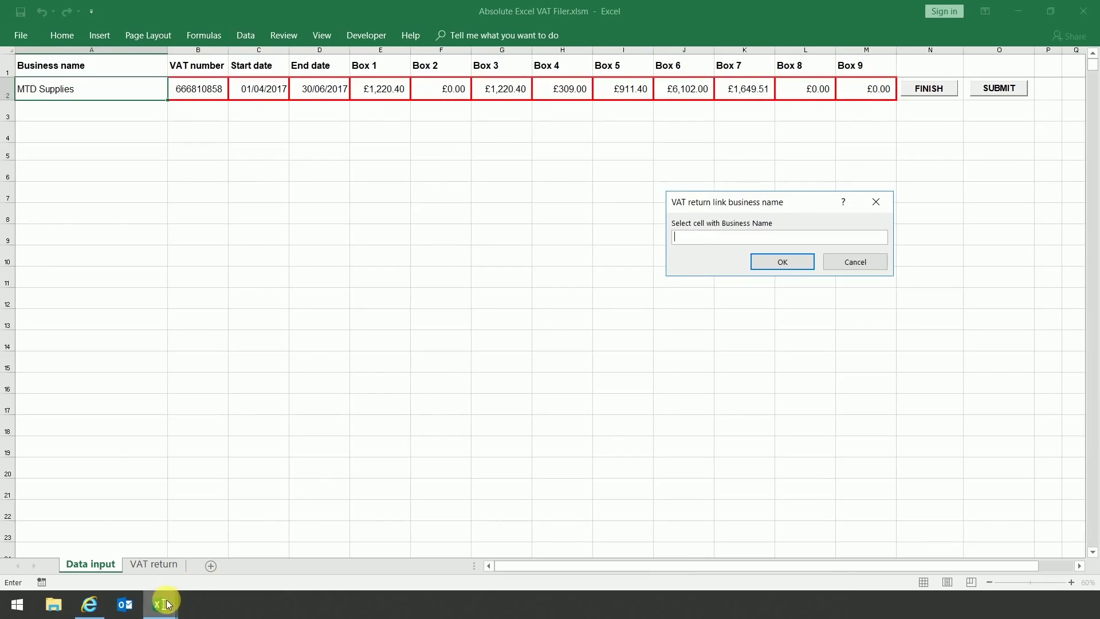
{"action": "mouse_move", "coordinate": [166, 603]}
{"action": "left_click", "coordinate": [138, 551]}
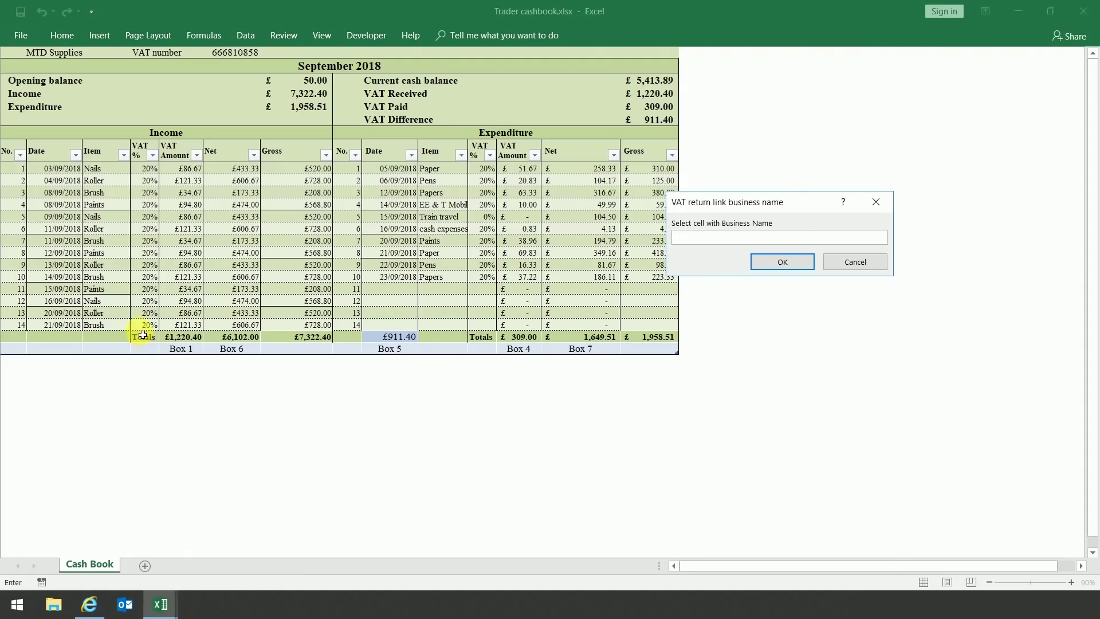
{"action": "left_click", "coordinate": [70, 61]}
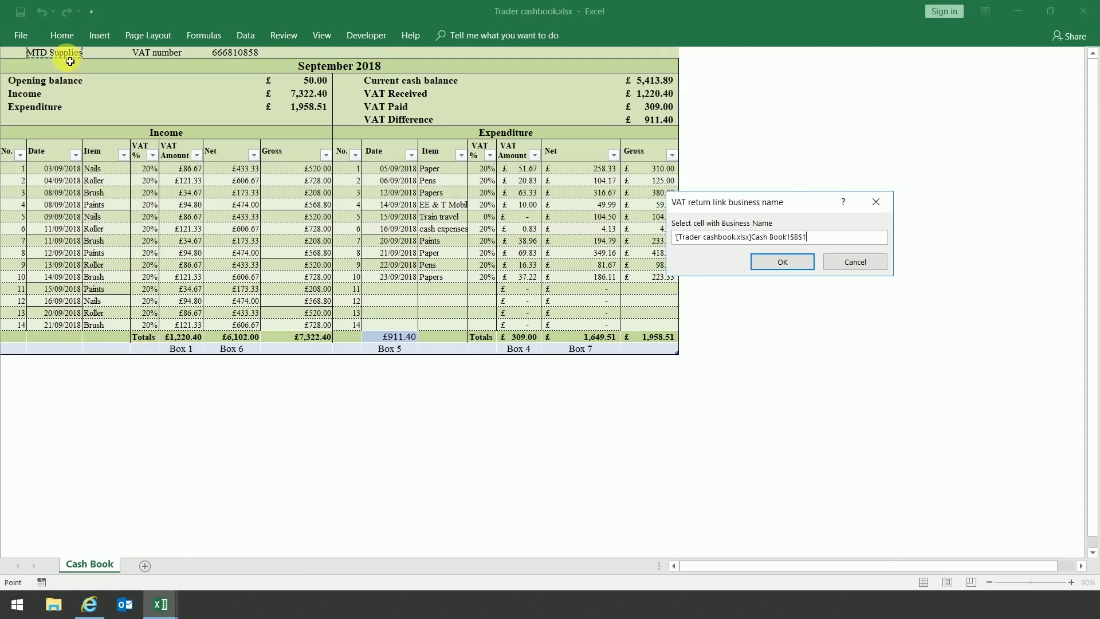
{"action": "left_click", "coordinate": [802, 266]}
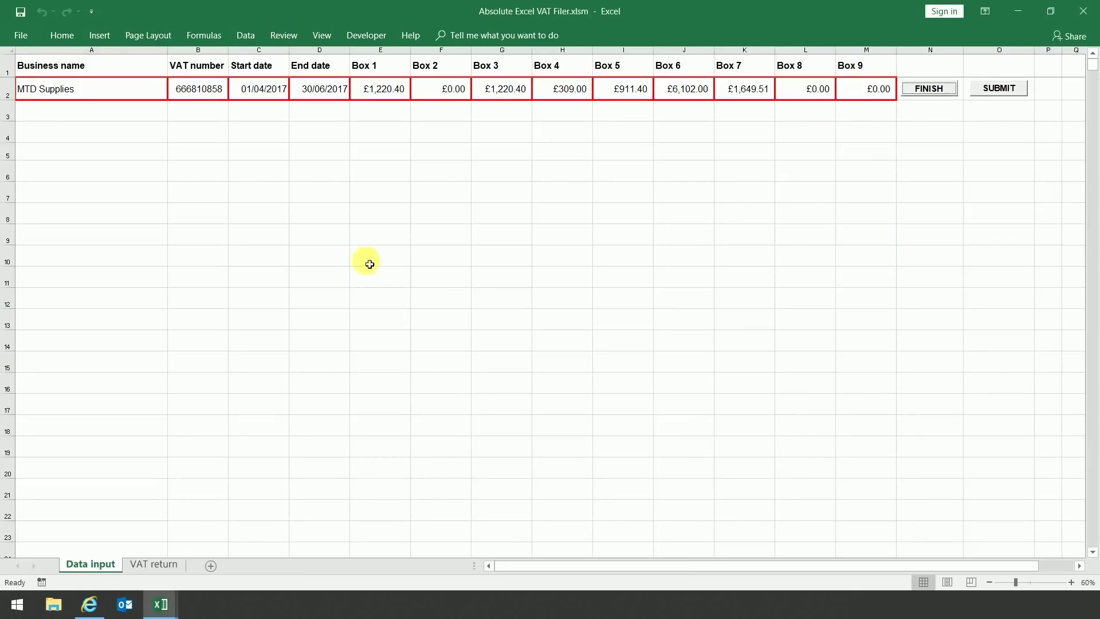
- Link the VAT number to cell F1 of the Cash Book sheet and return to the VAT Filer workbook
{"action": "left_click", "coordinate": [204, 95]}
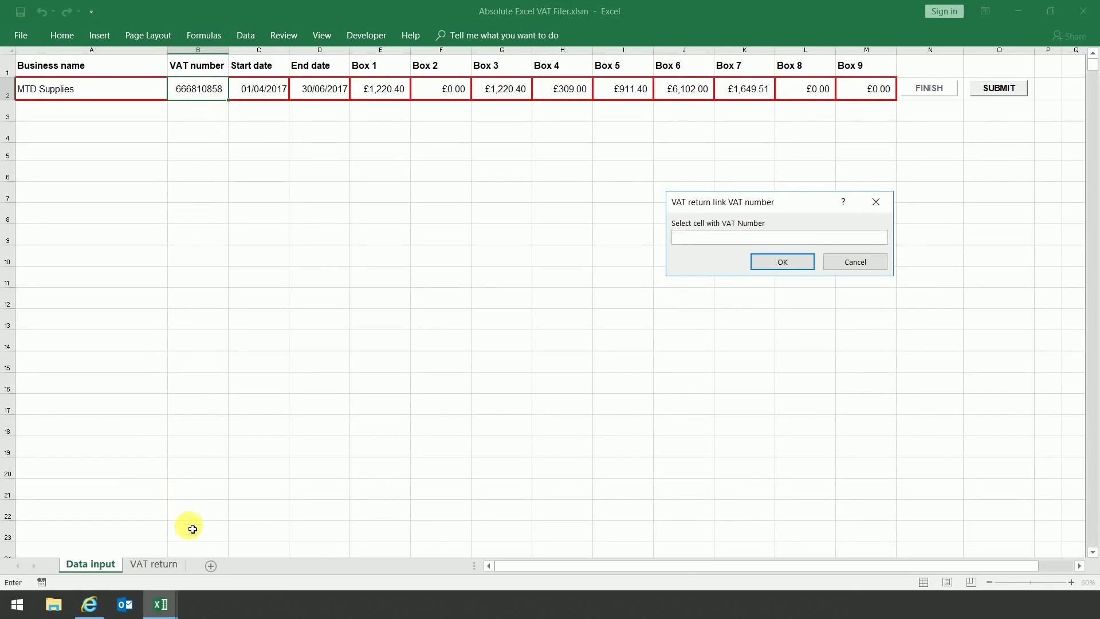
{"action": "left_click", "coordinate": [161, 601]}
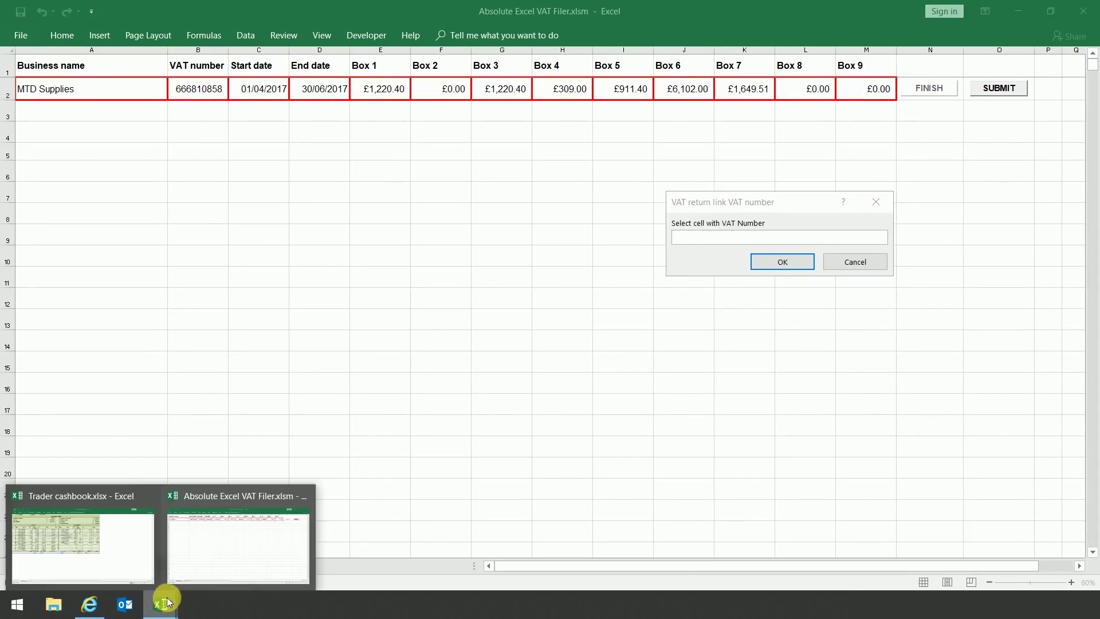
{"action": "left_click", "coordinate": [147, 541]}
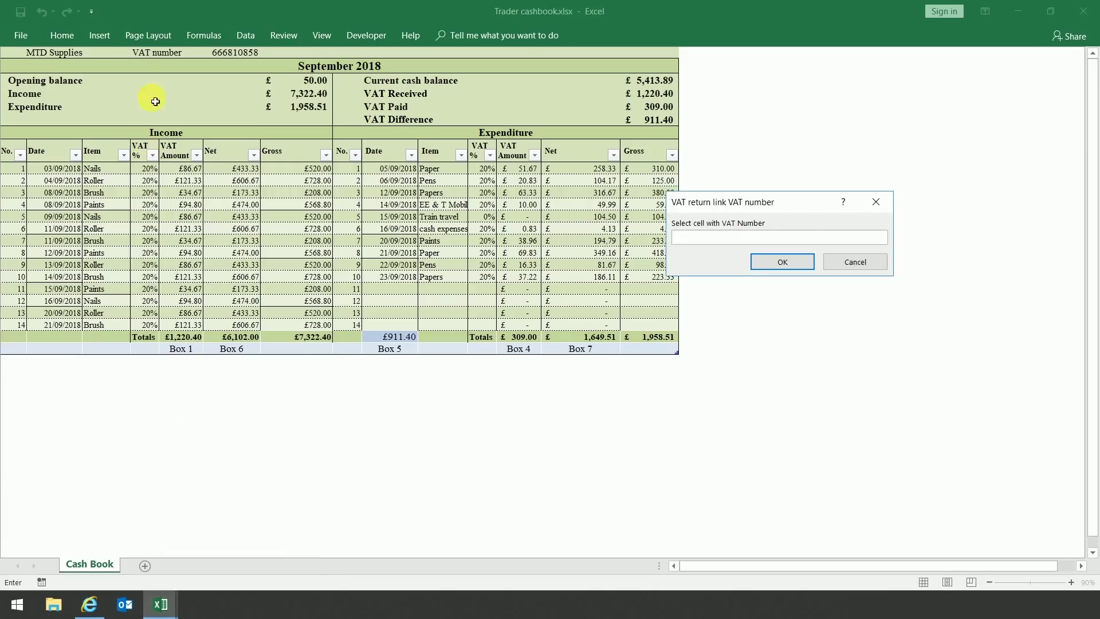
{"action": "left_click", "coordinate": [237, 56]}
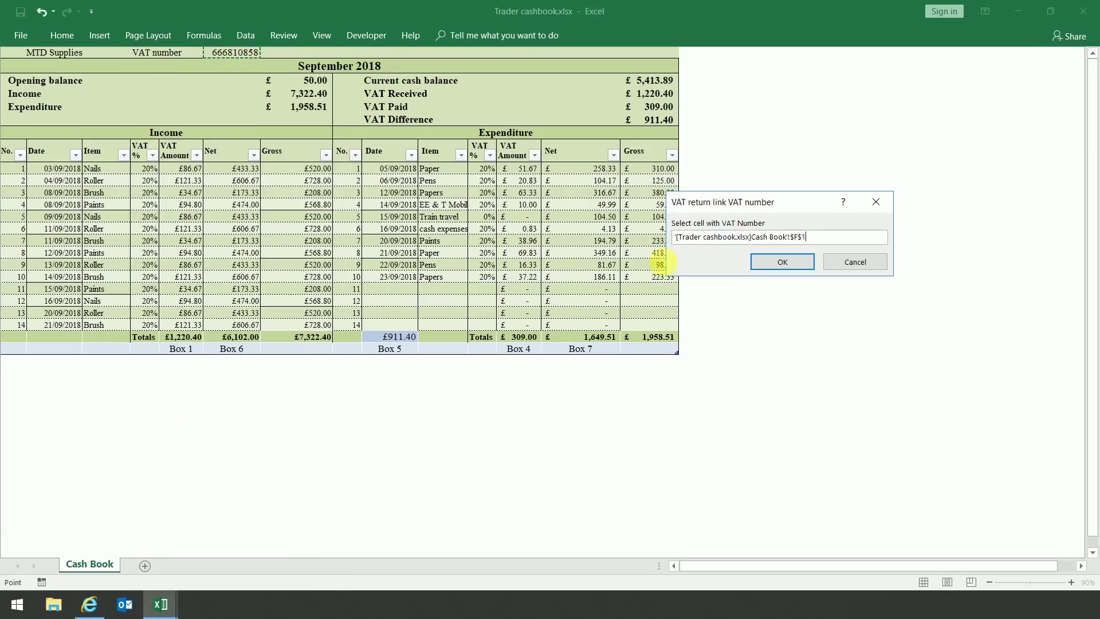
{"action": "left_click", "coordinate": [783, 263]}
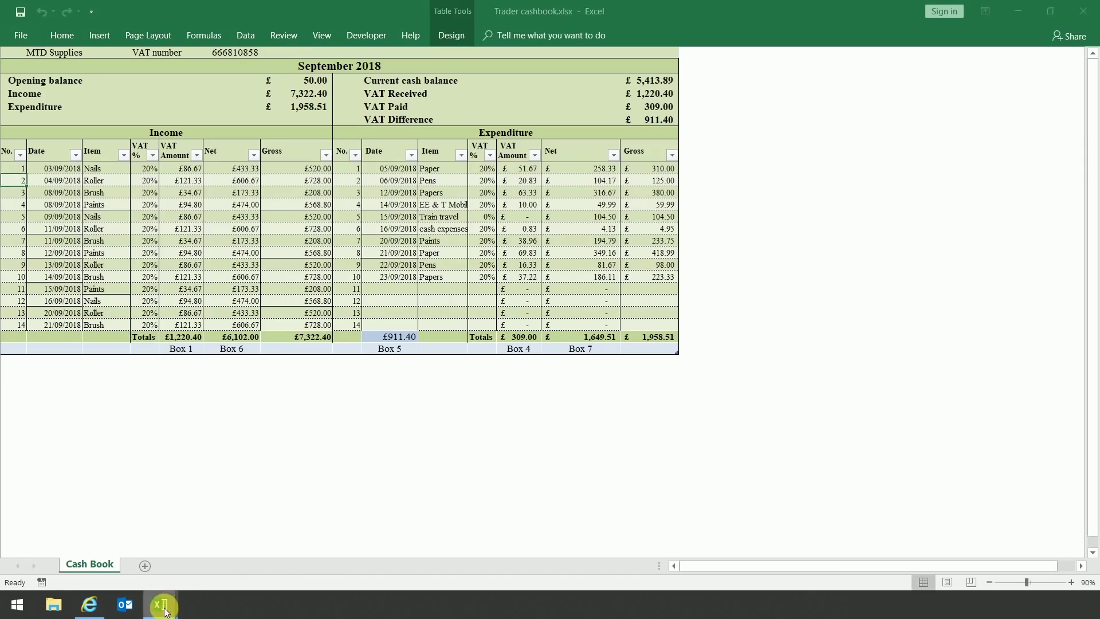
{"action": "mouse_move", "coordinate": [166, 602]}
{"action": "left_click", "coordinate": [189, 557]}
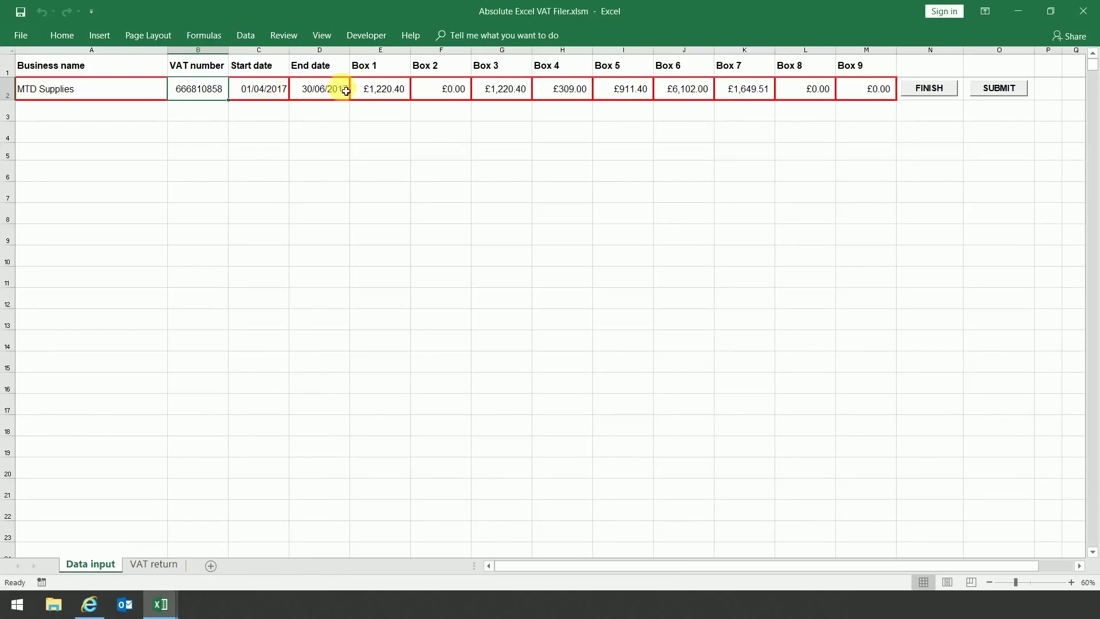
- Link Box 1 to the income VAT total in cell E30 of the Cash Book sheet and return to the VAT Filer workbook
{"action": "left_click", "coordinate": [373, 101]}
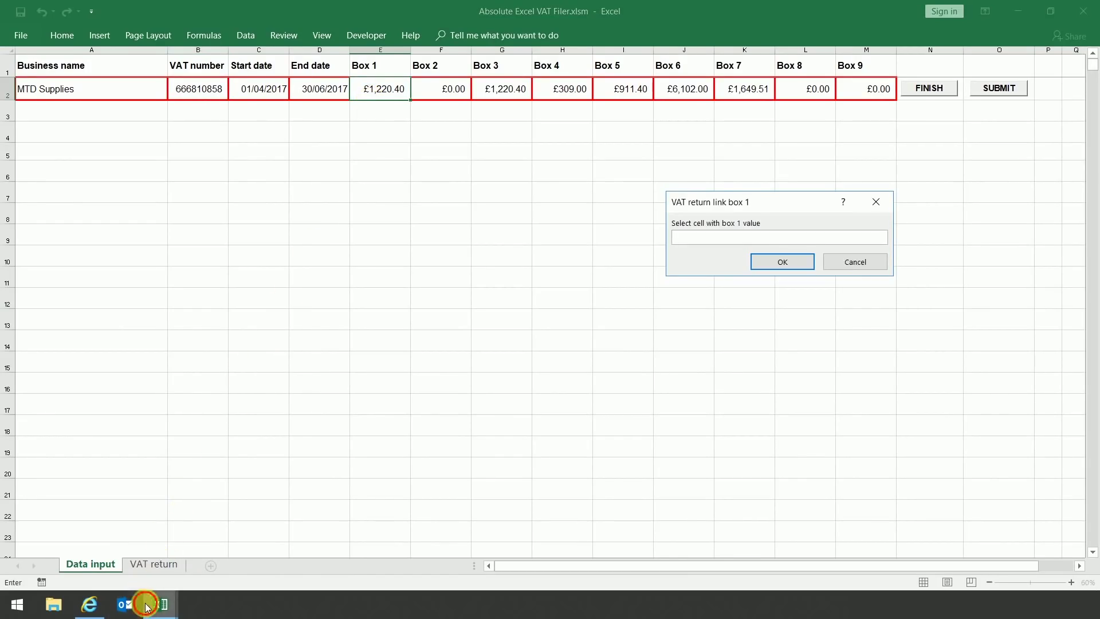
{"action": "mouse_move", "coordinate": [151, 602]}
{"action": "left_click", "coordinate": [130, 566]}
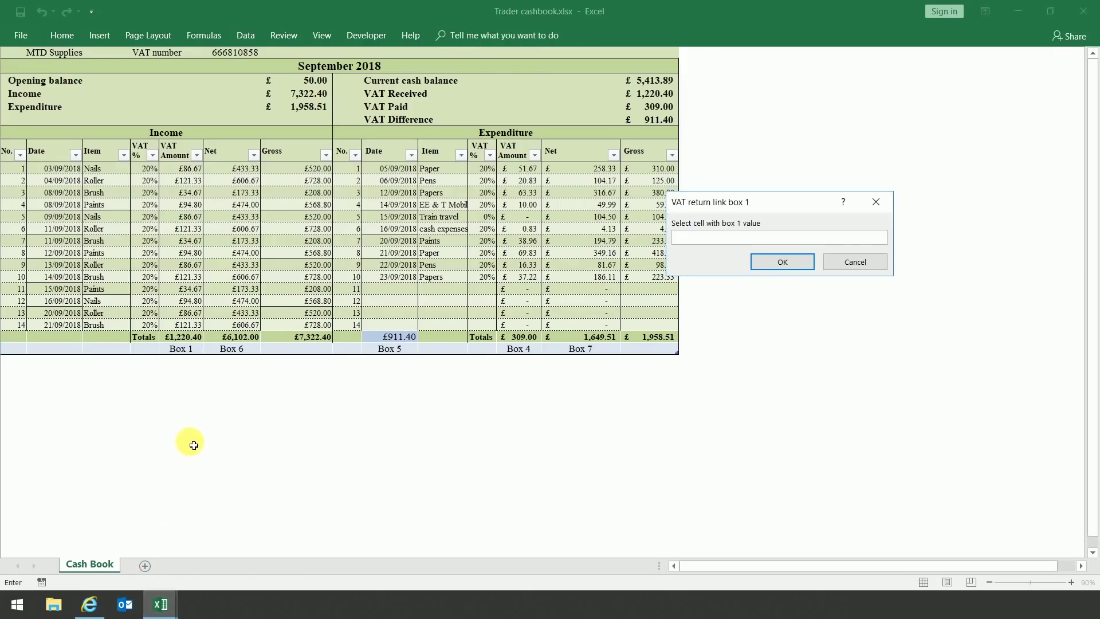
{"action": "left_click", "coordinate": [182, 337]}
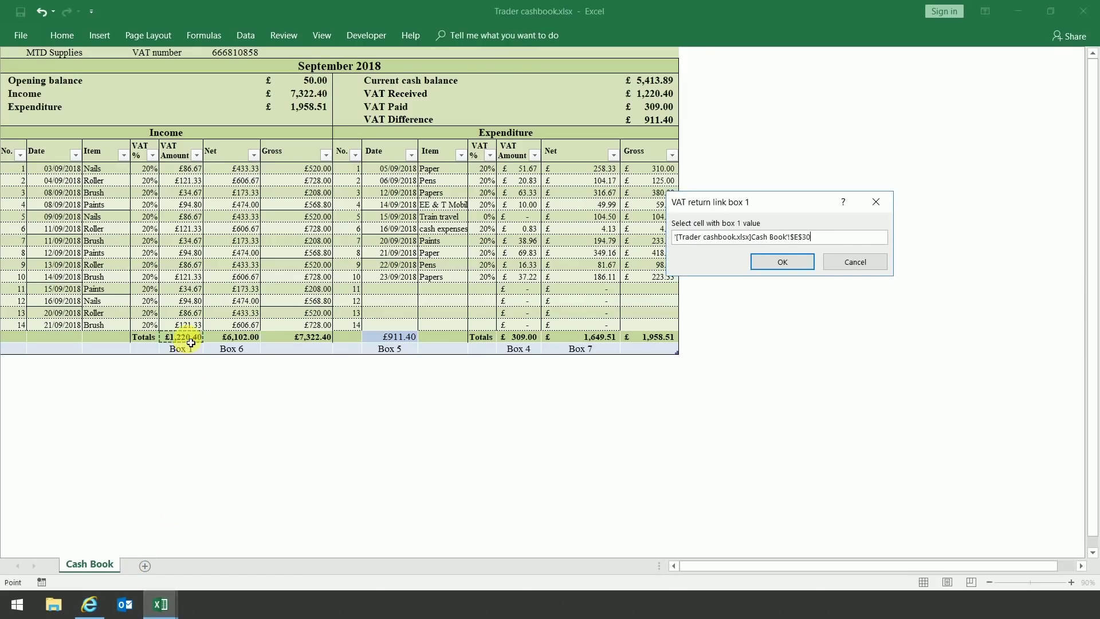
{"action": "left_click", "coordinate": [768, 266]}
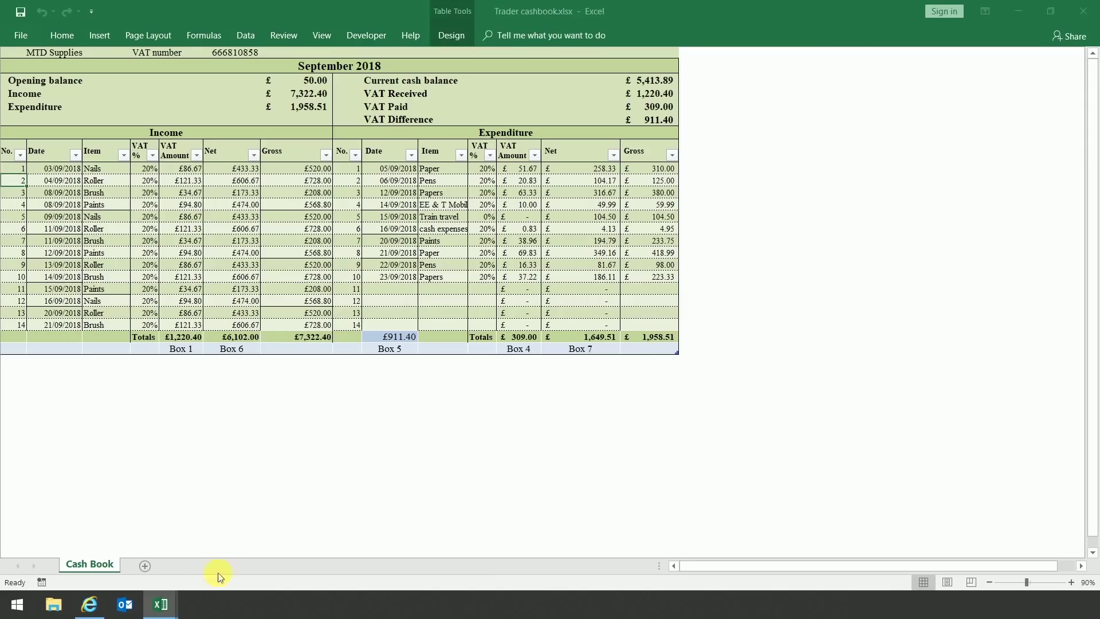
{"action": "mouse_move", "coordinate": [166, 611]}
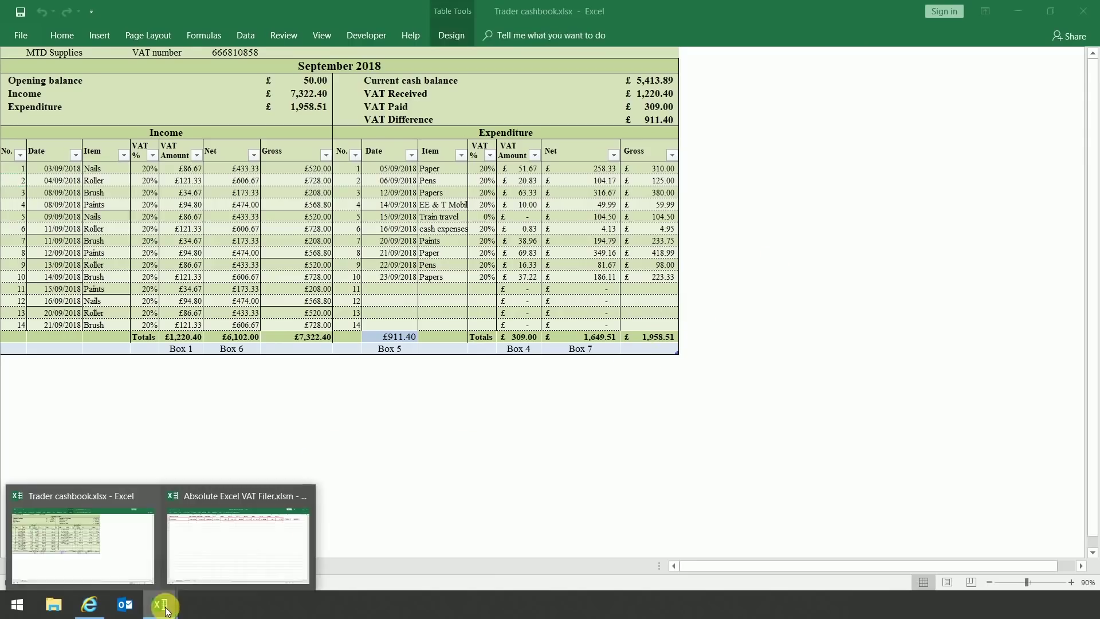
{"action": "left_click", "coordinate": [201, 562]}
- Cancel the link for Box 2, and link Box 3 to the income VAT total in cell E30 of the Cash Book sheet
{"action": "left_click", "coordinate": [453, 99]}
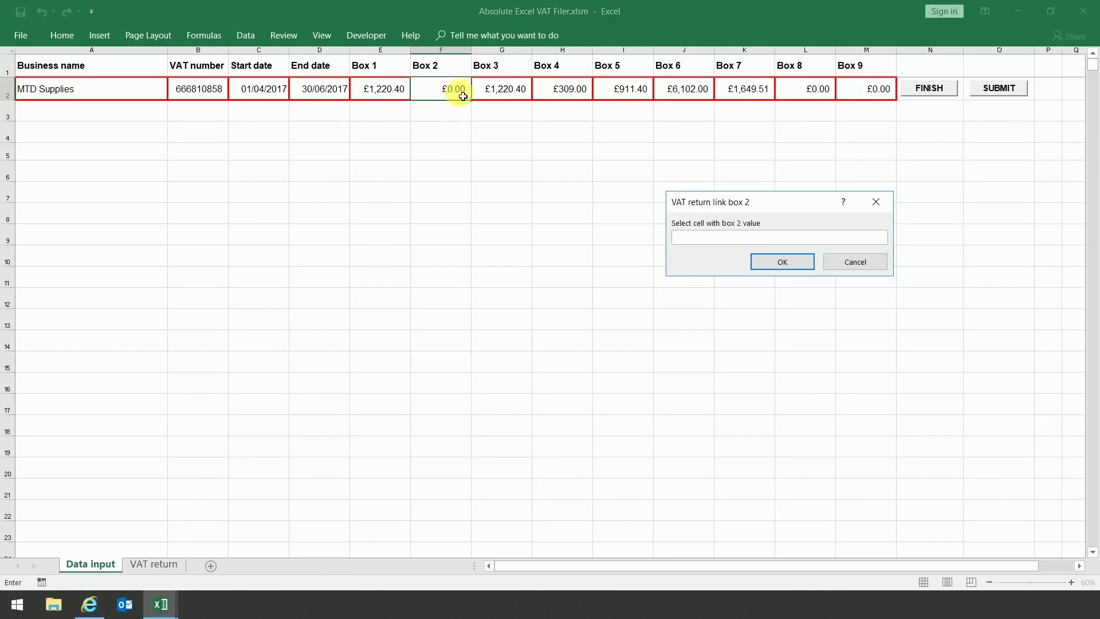
{"action": "left_click", "coordinate": [865, 262]}
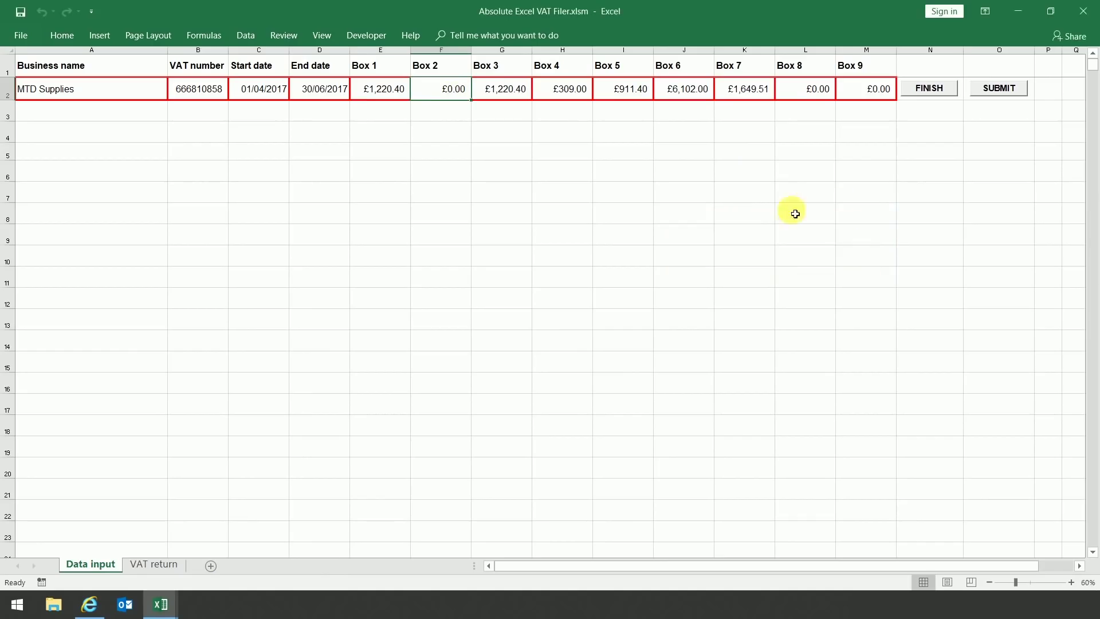
{"action": "left_click", "coordinate": [509, 90]}
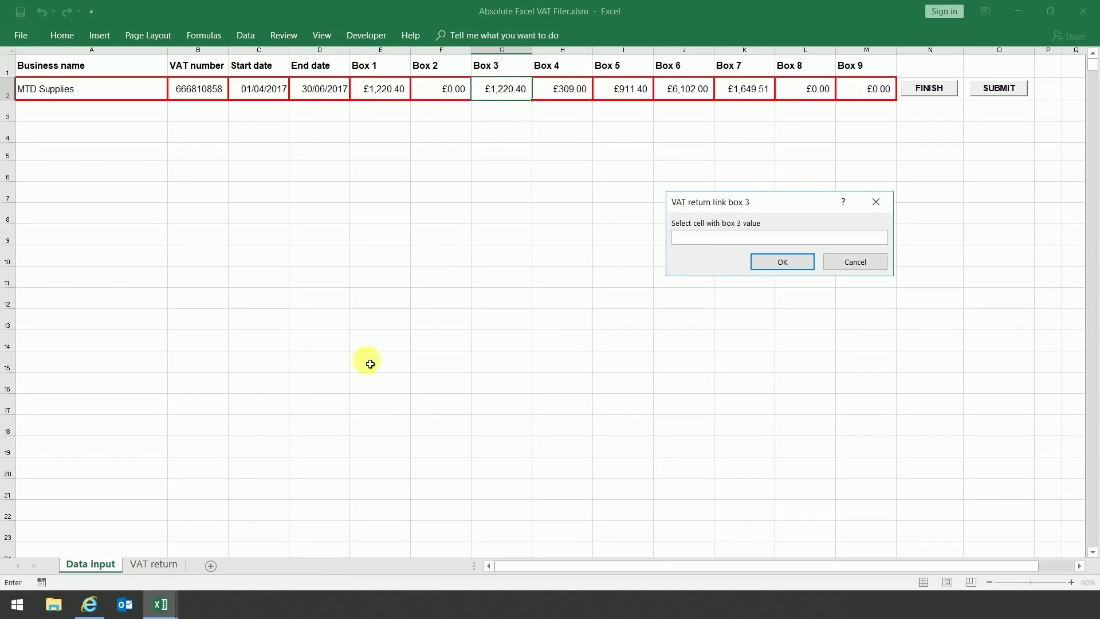
{"action": "mouse_move", "coordinate": [155, 604]}
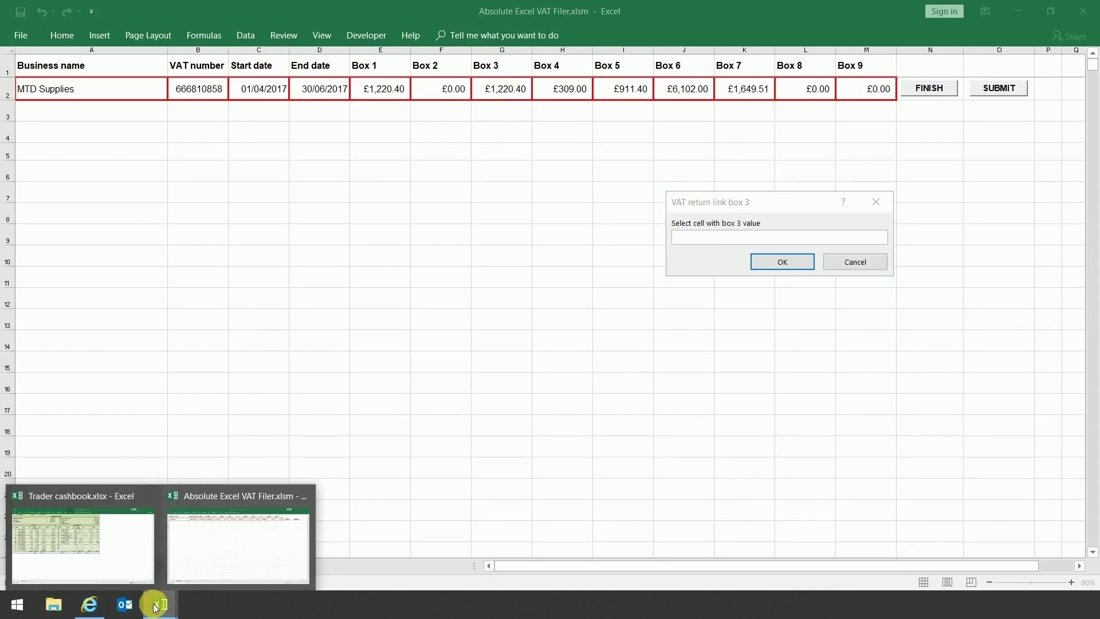
{"action": "left_click", "coordinate": [128, 560]}
{"action": "left_click", "coordinate": [184, 337]}
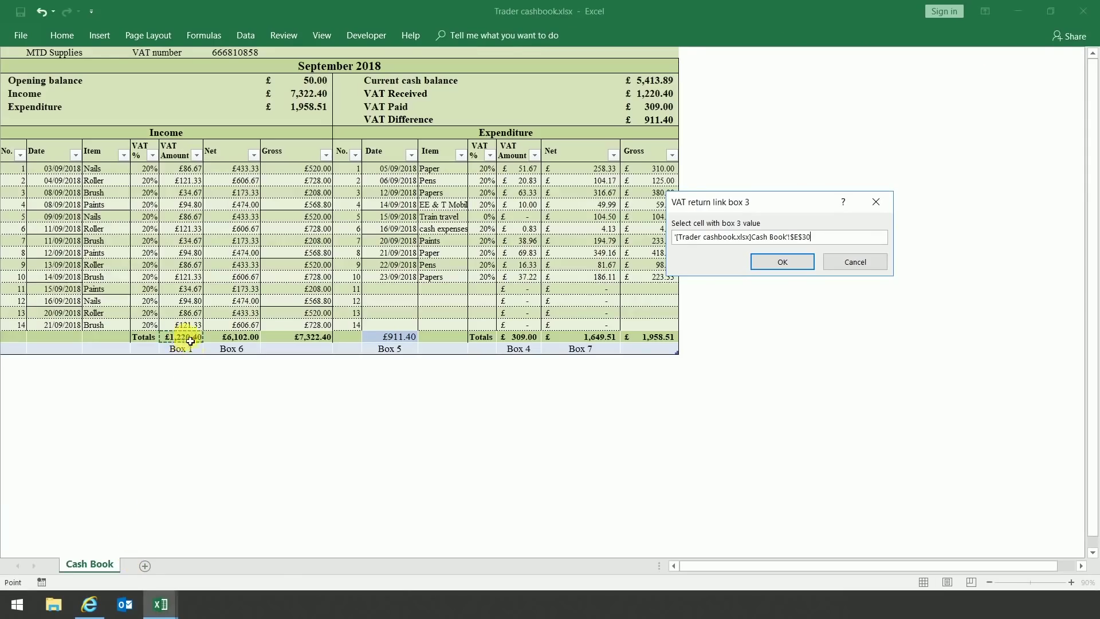
{"action": "left_click", "coordinate": [760, 260]}
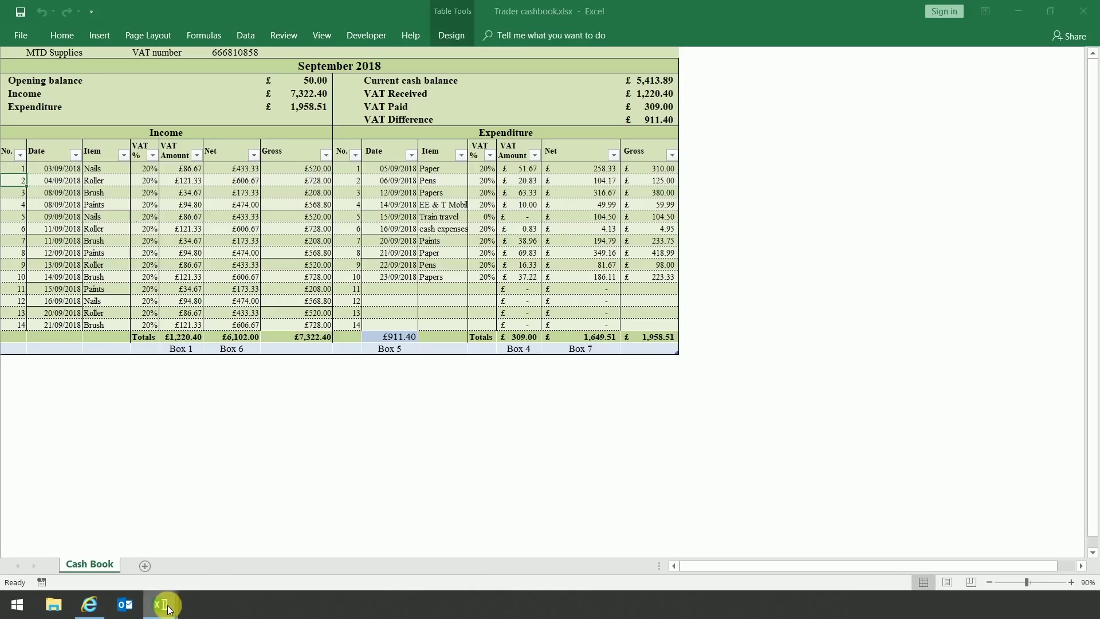
{"action": "mouse_move", "coordinate": [162, 603]}
{"action": "left_click", "coordinate": [237, 547]}
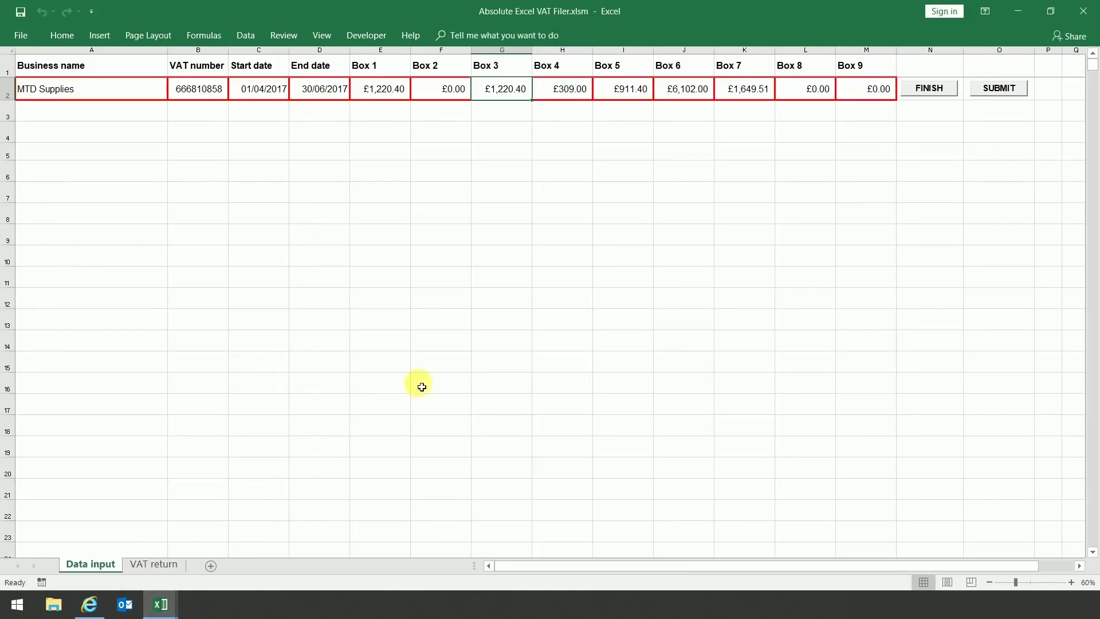
- Link Box 4 to the expenditure VAT total in cell L30 of the Cash Book sheet and return to the VAT Filer workbook
{"action": "left_click", "coordinate": [580, 101]}
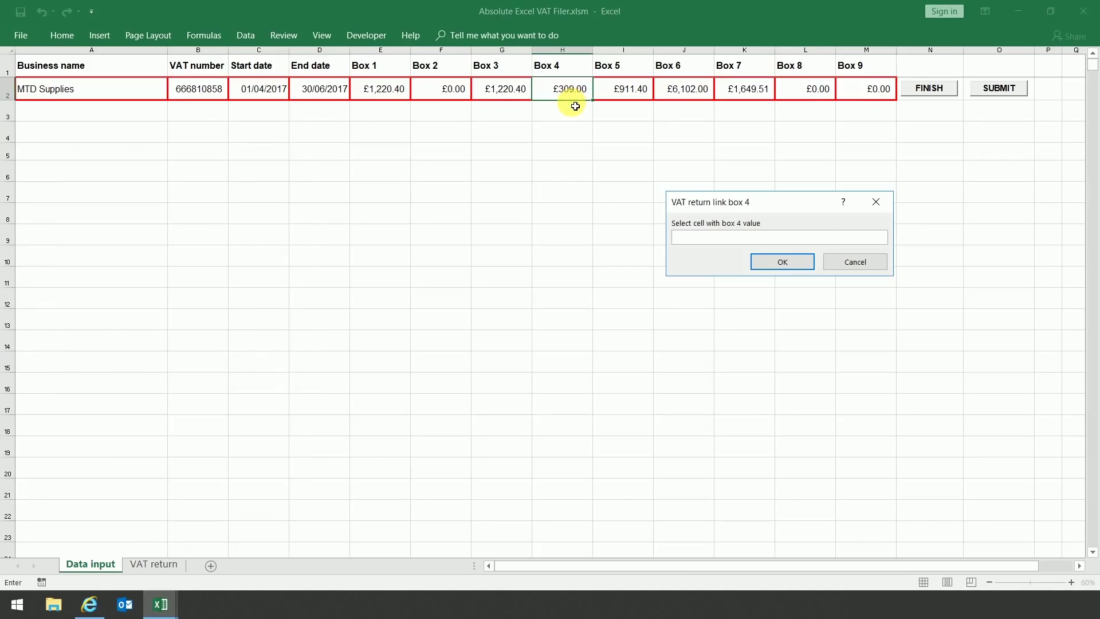
{"action": "key", "text": "alt+Tab"}
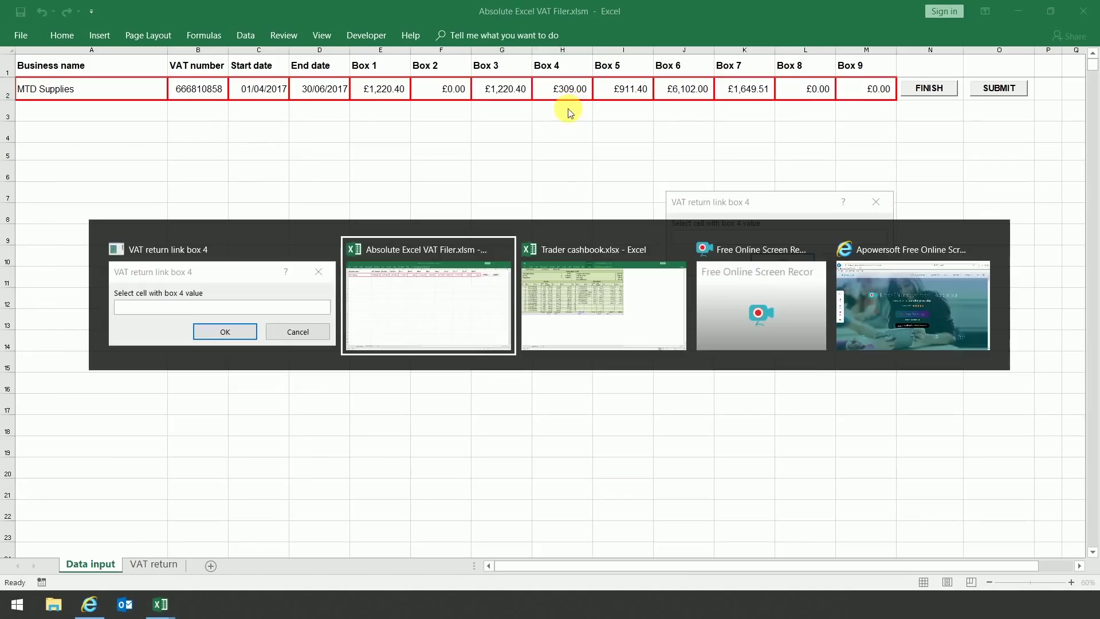
{"action": "key", "text": "alt+Tab"}
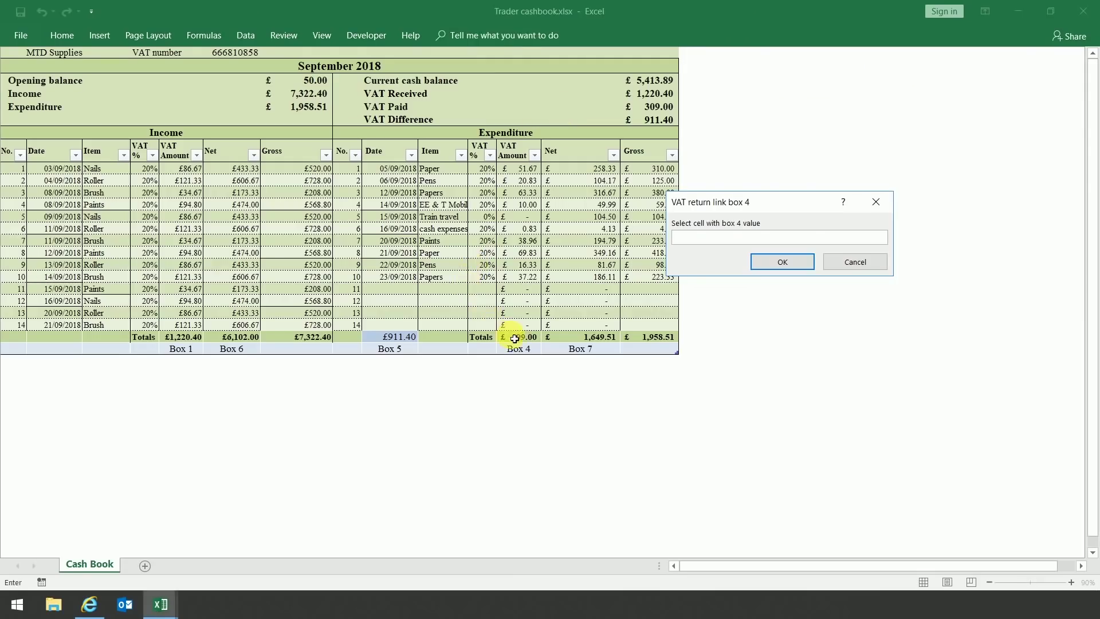
{"action": "left_click", "coordinate": [520, 344]}
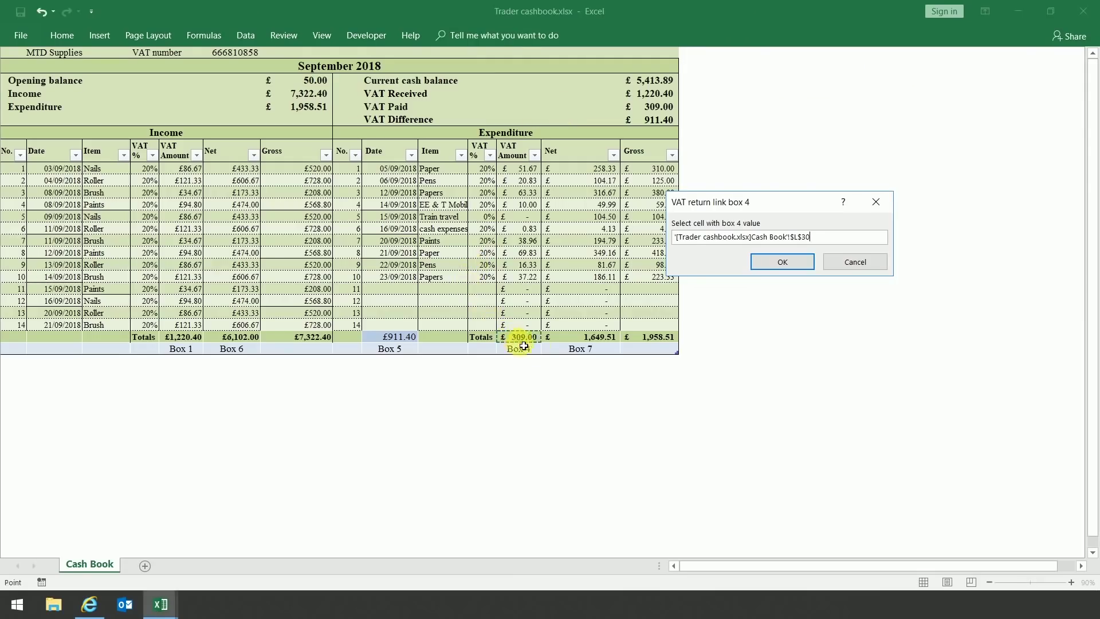
{"action": "left_click", "coordinate": [770, 262]}
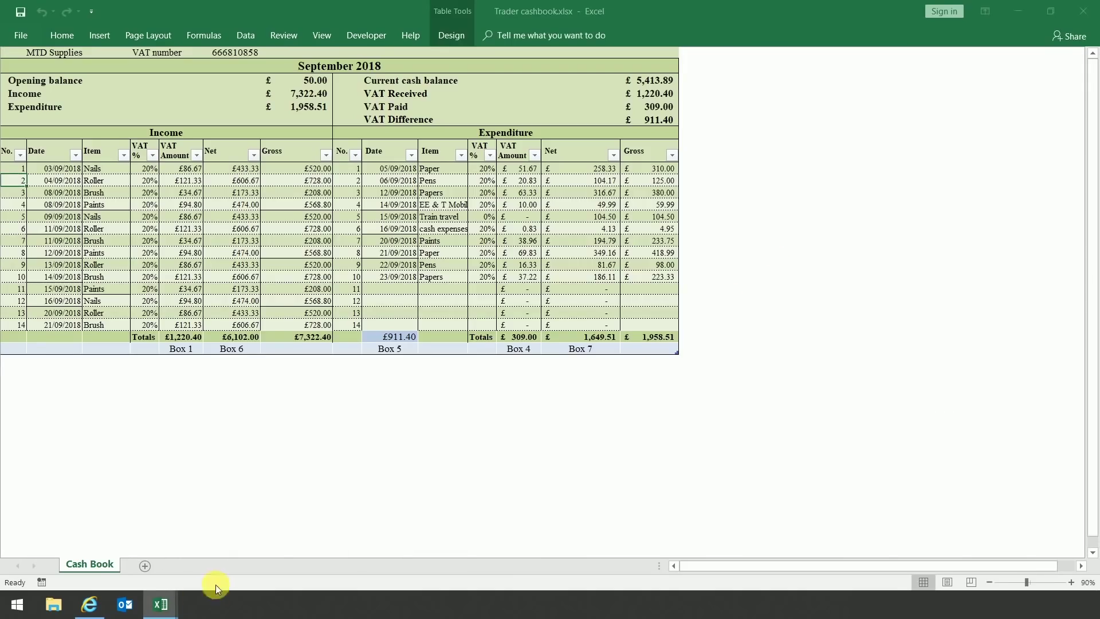
{"action": "mouse_move", "coordinate": [172, 604]}
{"action": "left_click", "coordinate": [245, 540]}
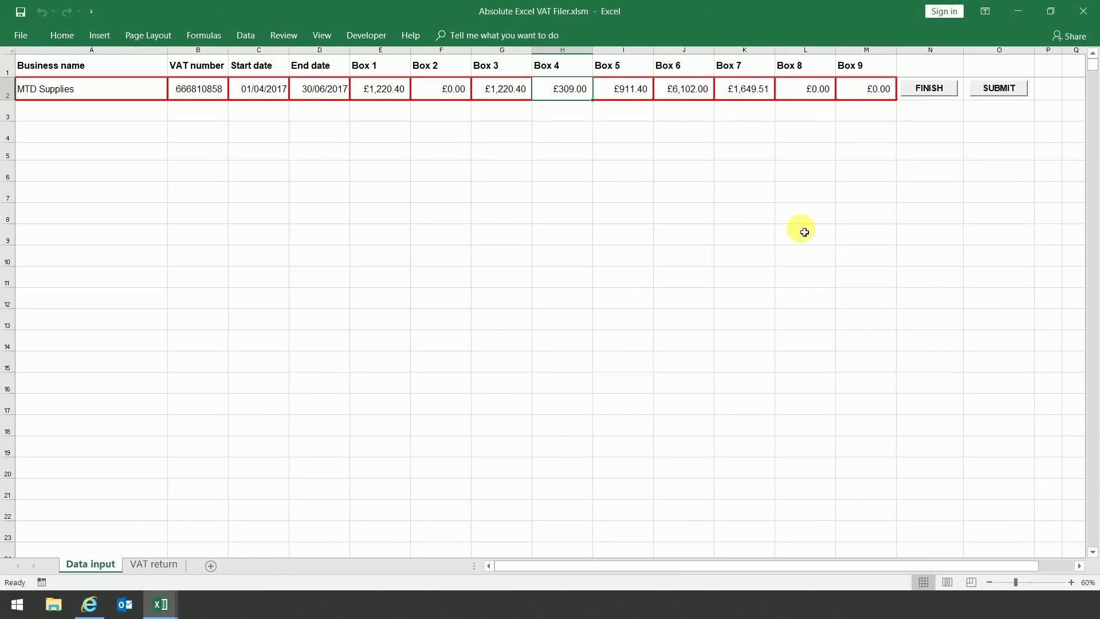
- Link Box 5 to the cell above the Box 5 label on the Cash Book sheet and return to the VAT Filer workbook
{"action": "left_click", "coordinate": [644, 93]}
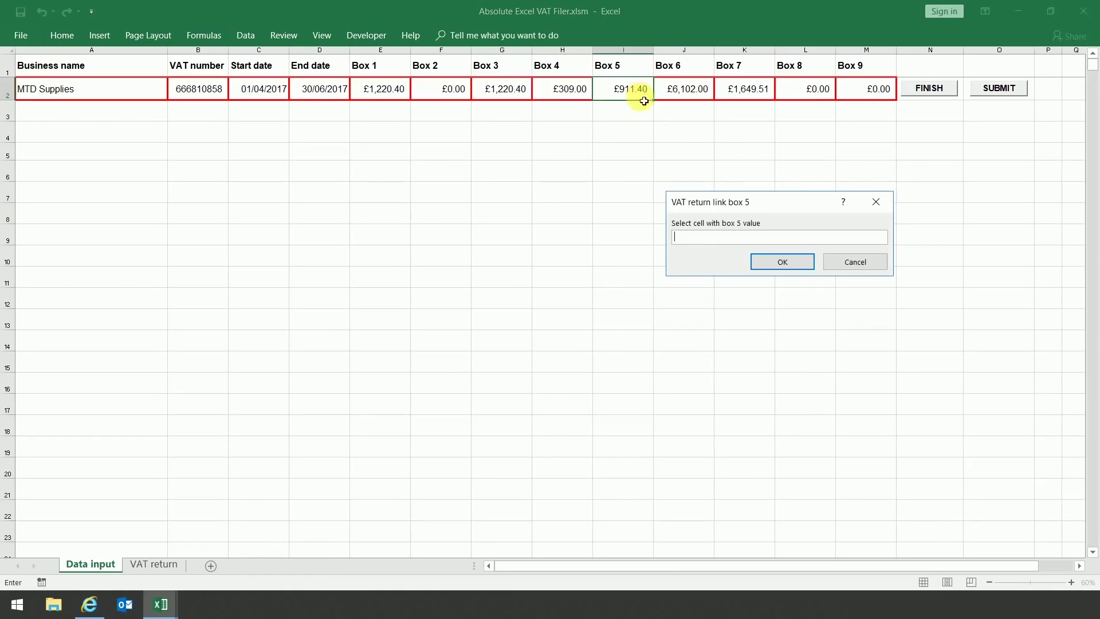
{"action": "mouse_move", "coordinate": [170, 606]}
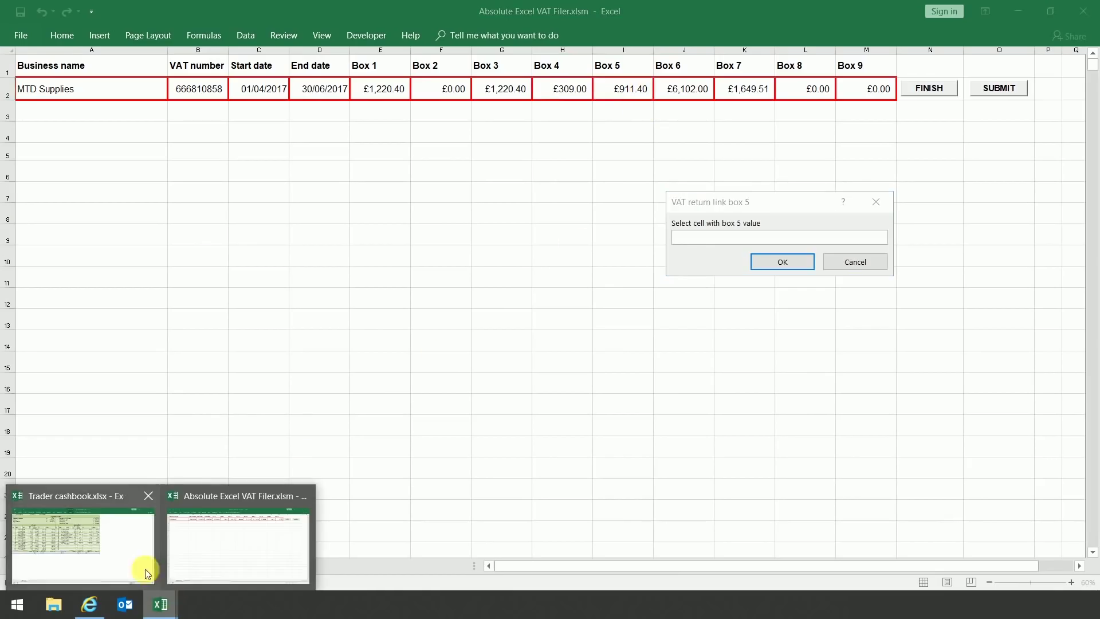
{"action": "left_click", "coordinate": [147, 567]}
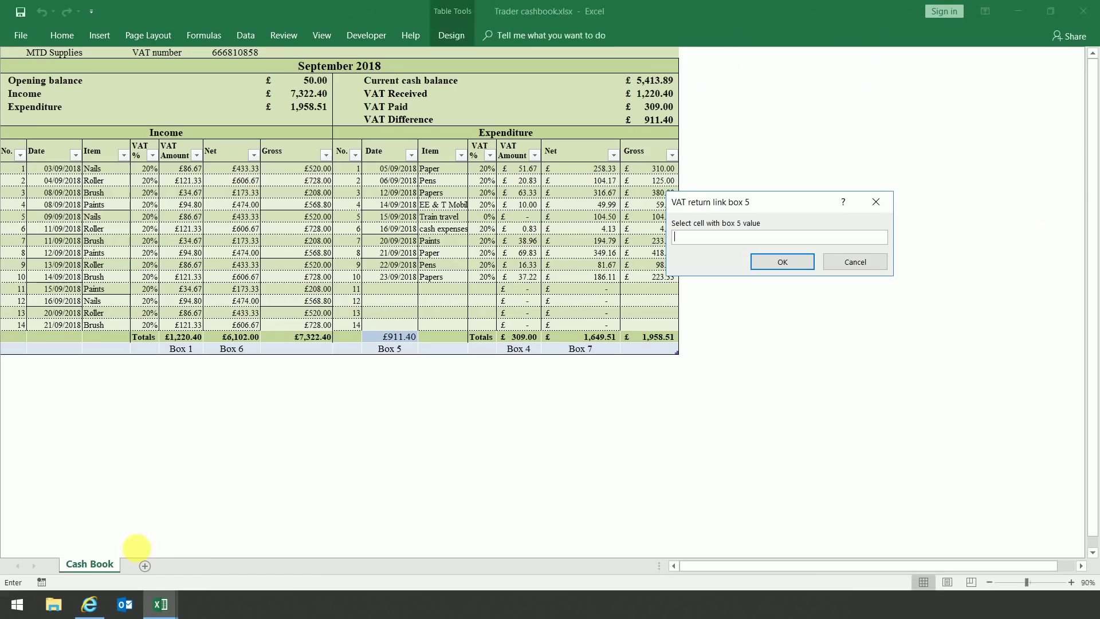
{"action": "left_click", "coordinate": [399, 338]}
{"action": "left_click", "coordinate": [782, 263]}
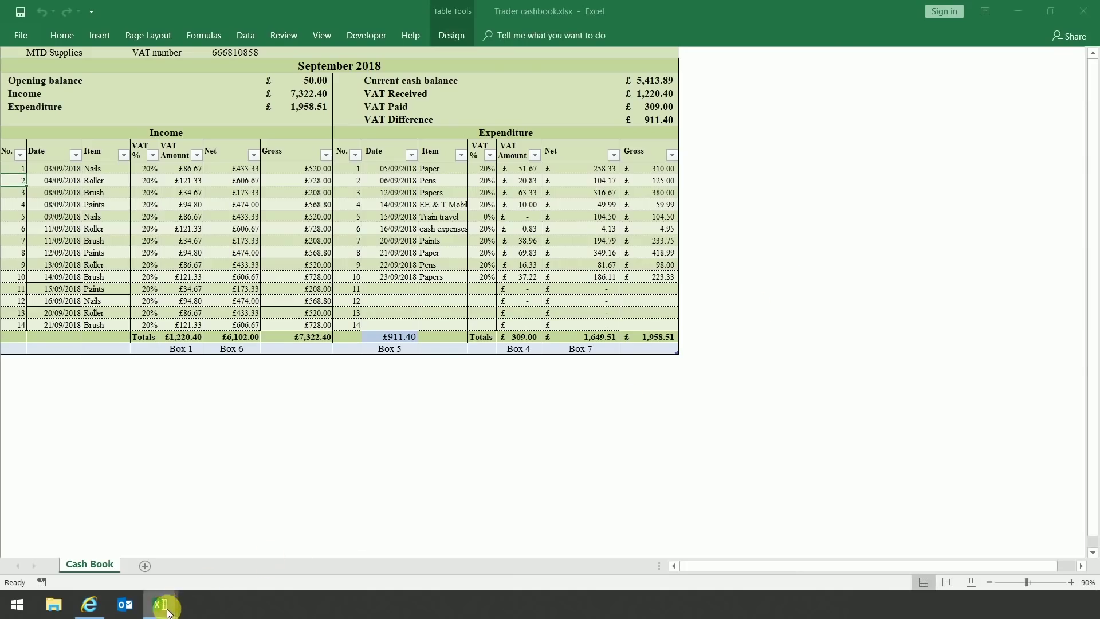
{"action": "mouse_move", "coordinate": [163, 601]}
{"action": "left_click", "coordinate": [203, 571]}
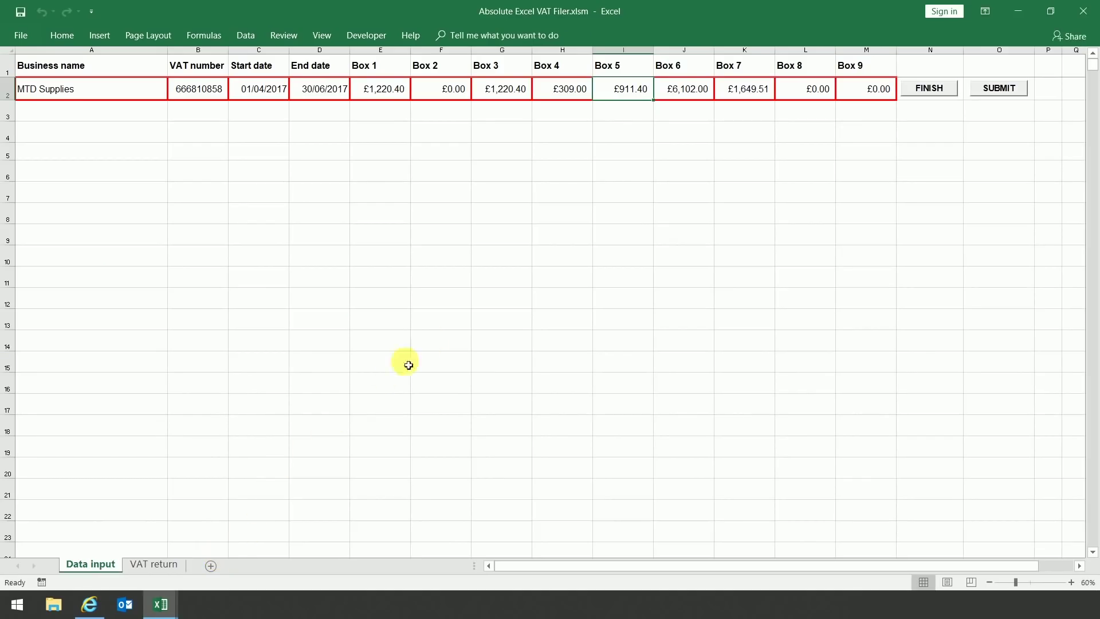
- Link Box 6 to the income Net total on the Cash Book sheet and return to the VAT Filer workbook
{"action": "left_click", "coordinate": [682, 91]}
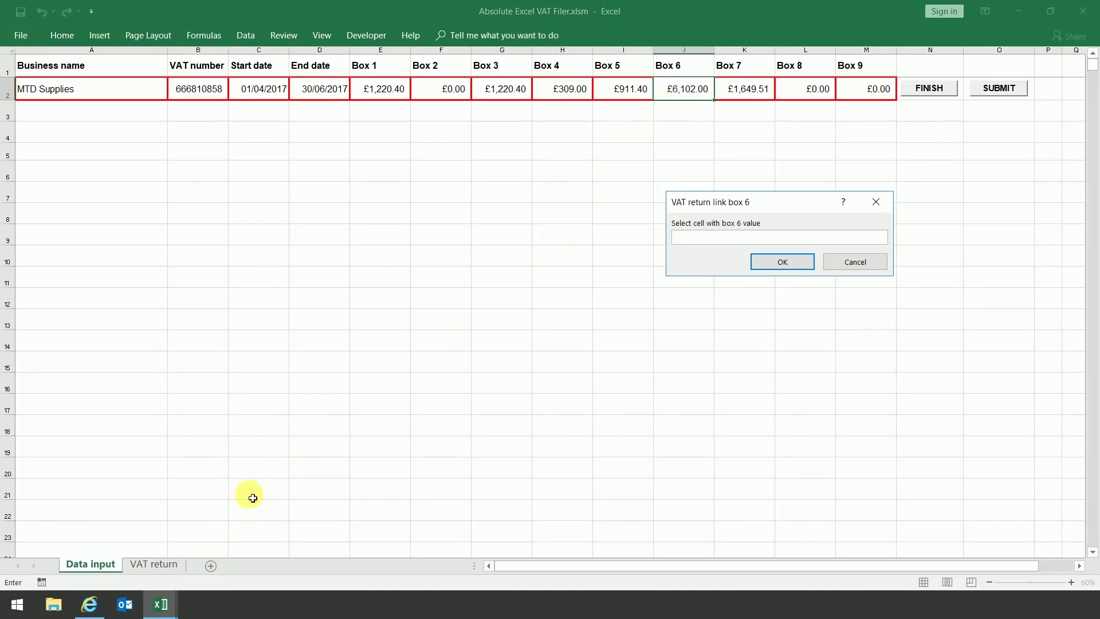
{"action": "mouse_move", "coordinate": [145, 601]}
{"action": "left_click", "coordinate": [135, 565]}
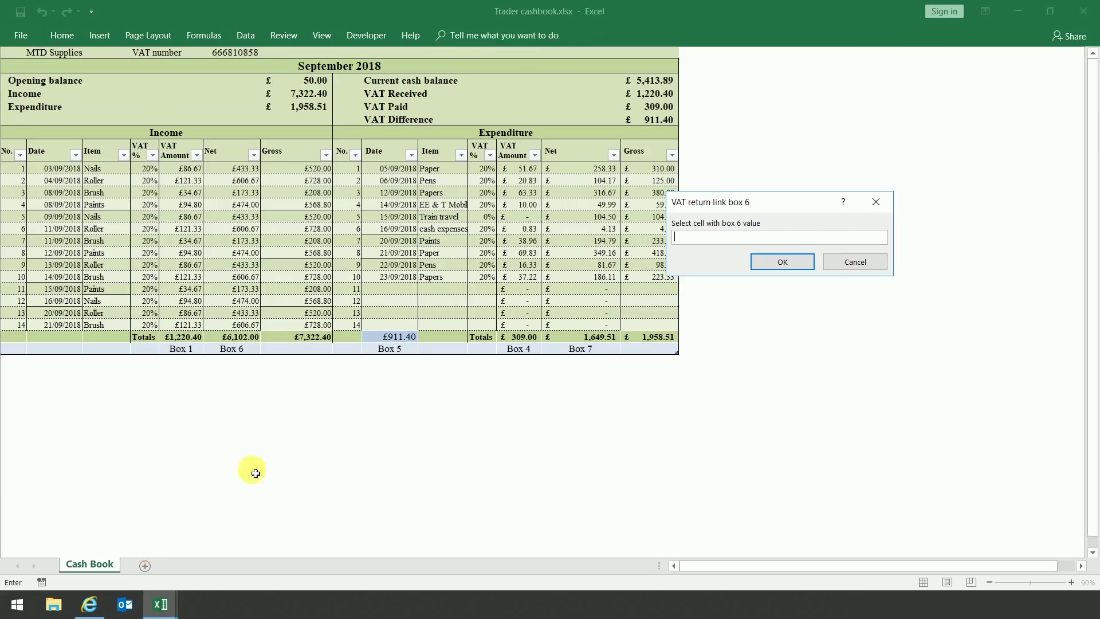
{"action": "left_click", "coordinate": [252, 338]}
{"action": "left_click", "coordinate": [782, 262]}
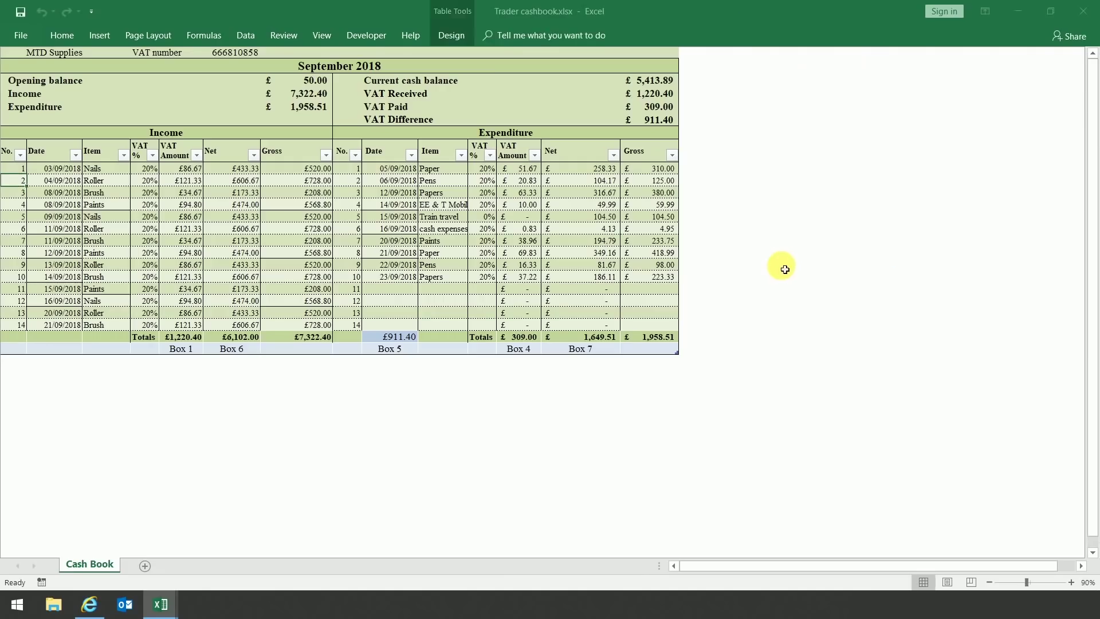
{"action": "mouse_move", "coordinate": [191, 594]}
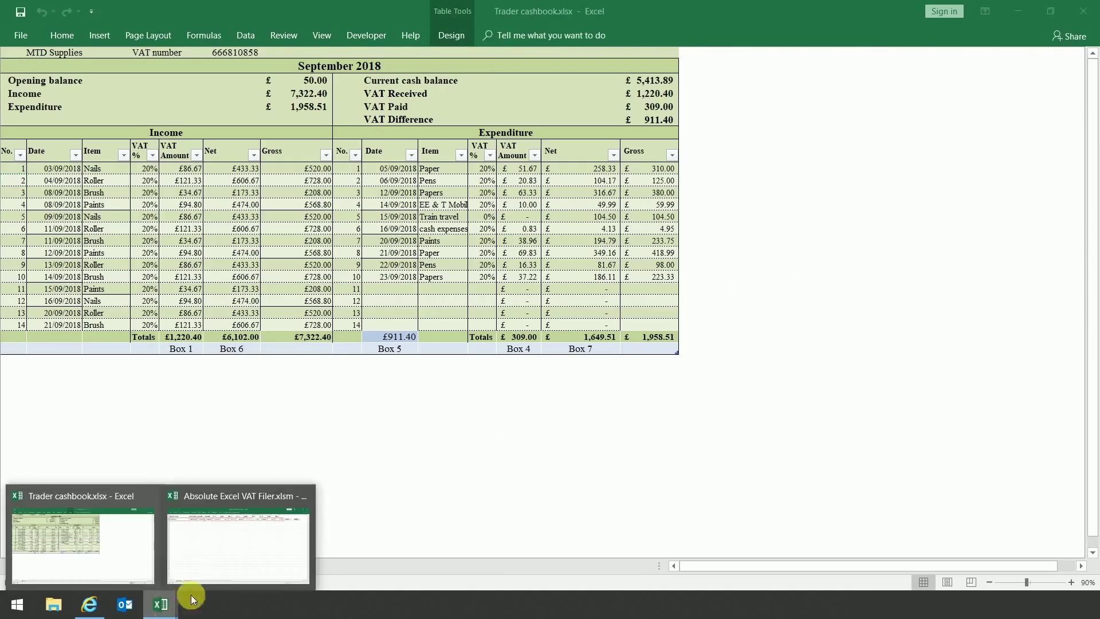
{"action": "left_click", "coordinate": [236, 558]}
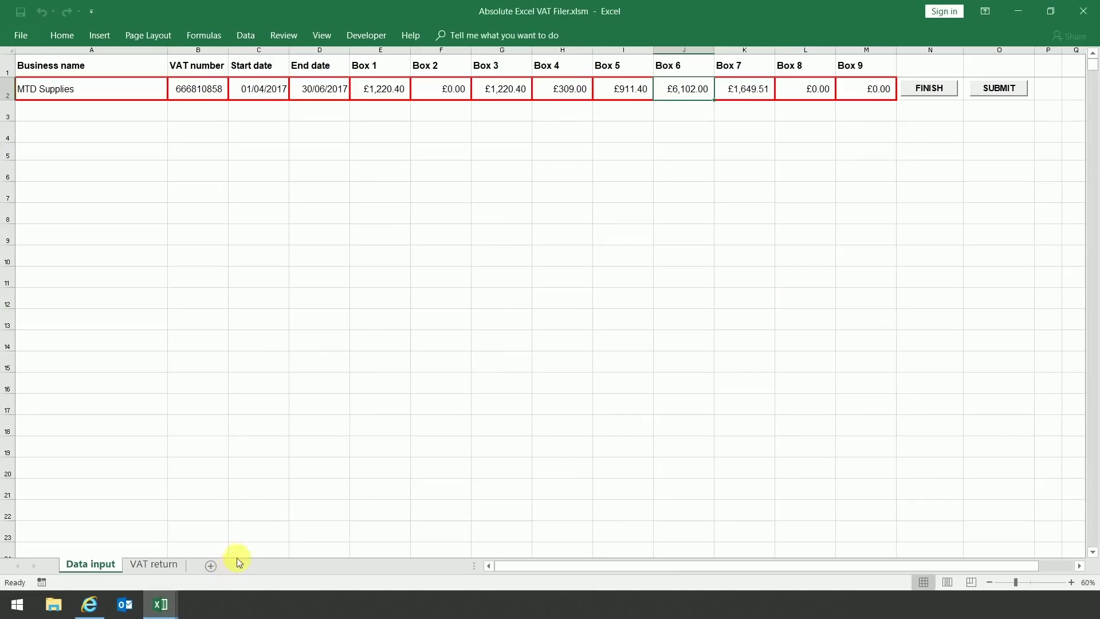
- Link Box 7 to the expenditure Net total on the Cash Book sheet and finish linking in the VAT Filer workbook
{"action": "left_click", "coordinate": [750, 90]}
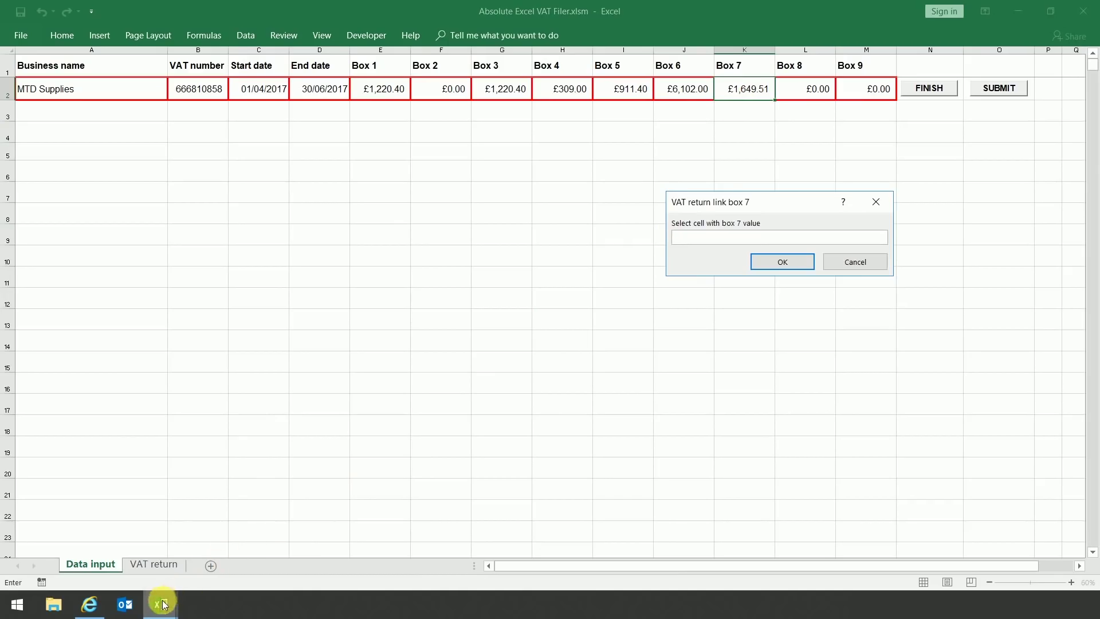
{"action": "mouse_move", "coordinate": [163, 604]}
{"action": "left_click", "coordinate": [135, 556]}
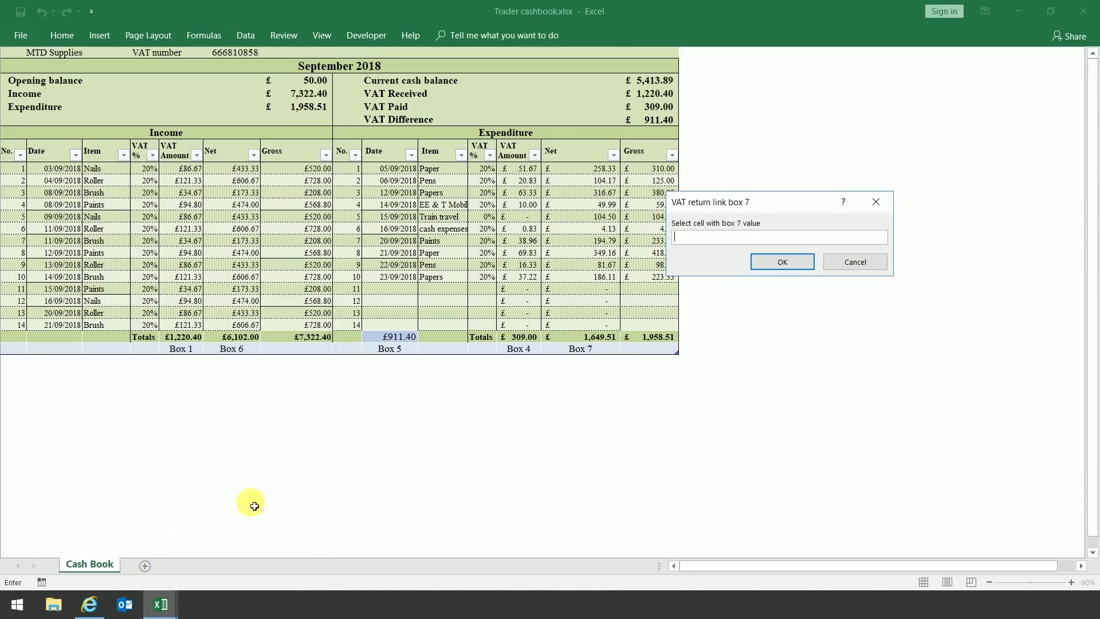
{"action": "left_click", "coordinate": [580, 338]}
{"action": "left_click", "coordinate": [779, 261]}
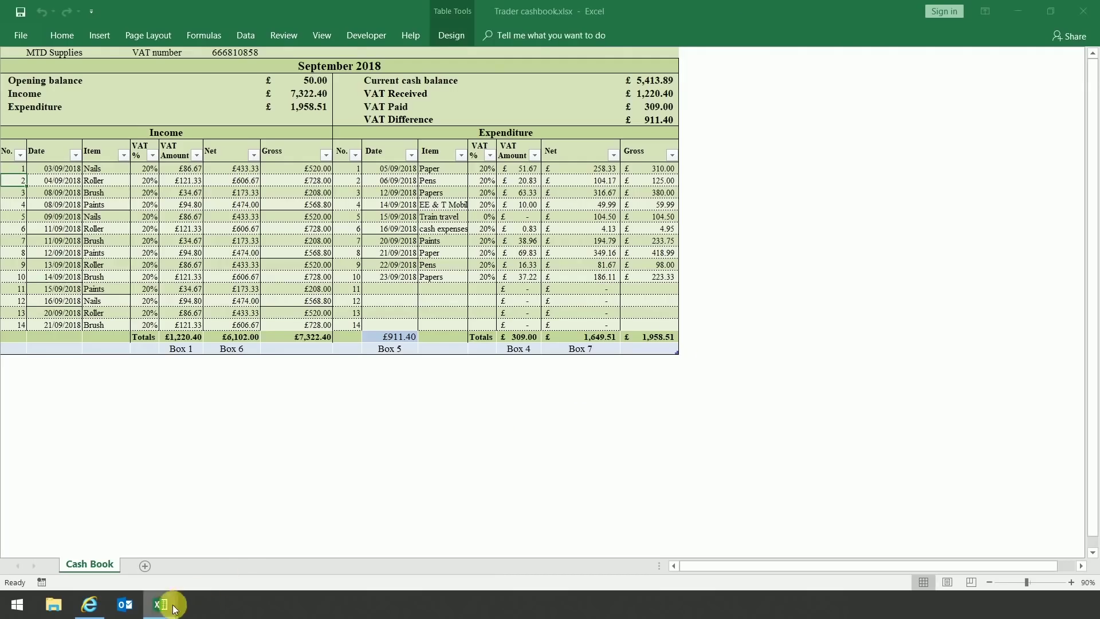
{"action": "mouse_move", "coordinate": [170, 602]}
{"action": "left_click", "coordinate": [232, 562]}
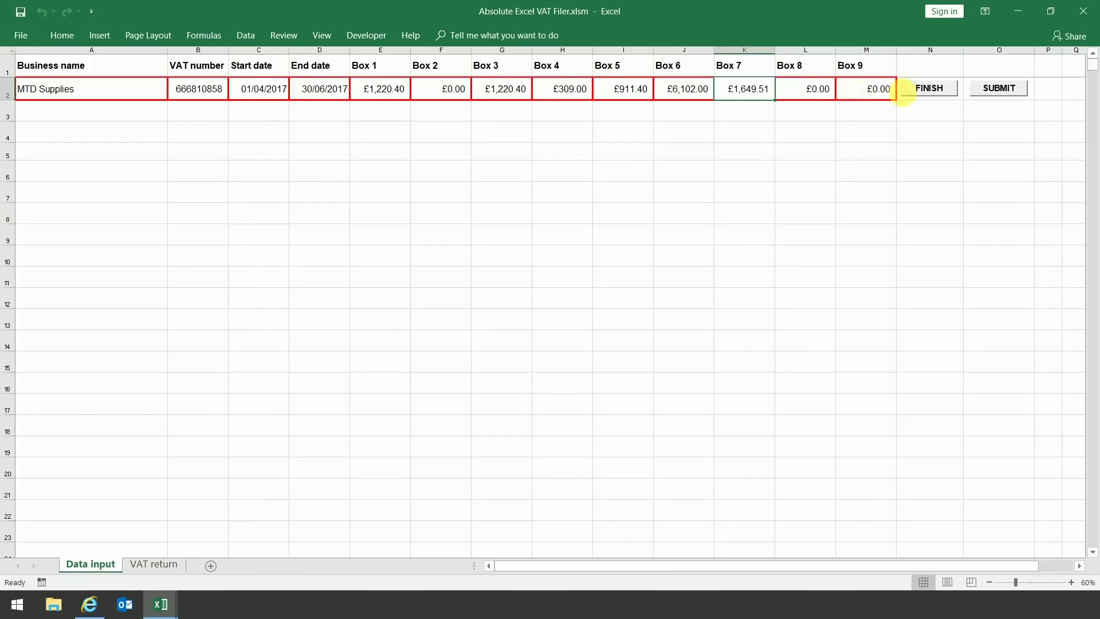
{"action": "left_click", "coordinate": [913, 89]}
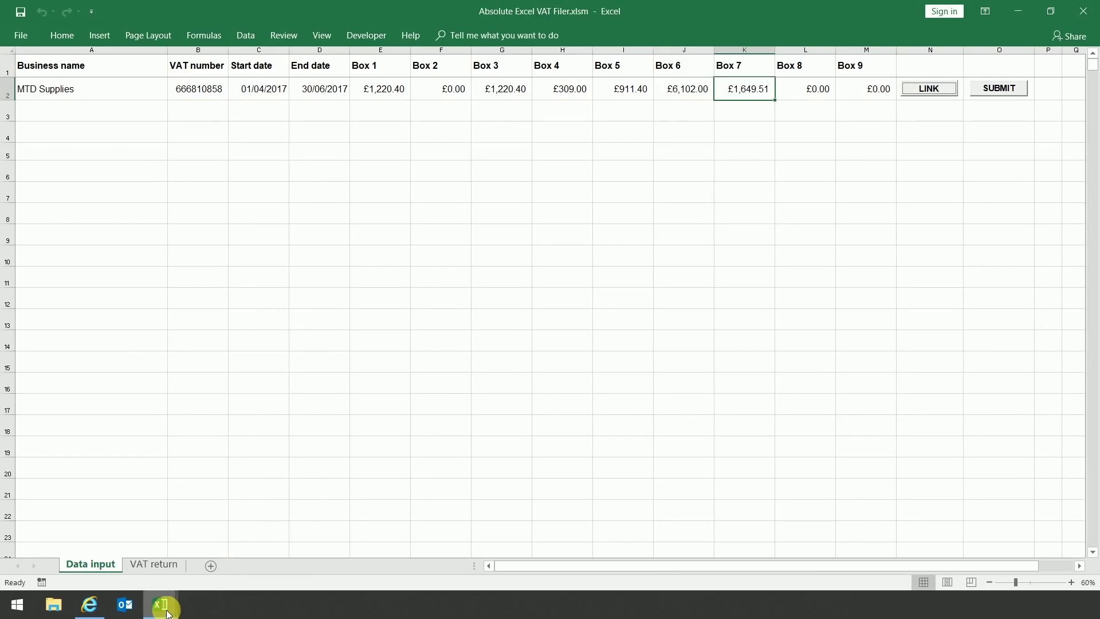
- Set the gross amount of the first Paper expenditure in Trader cashbook.xlsx to 130 and return to the VAT Filer workbook
{"action": "mouse_move", "coordinate": [163, 605]}
{"action": "left_click", "coordinate": [131, 536]}
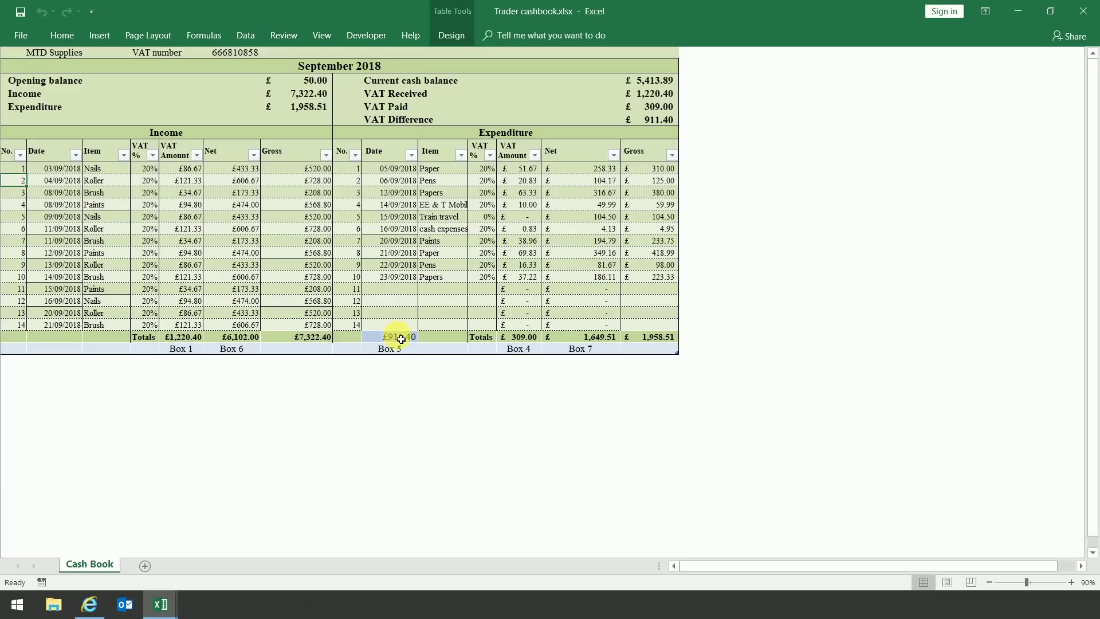
{"action": "left_click", "coordinate": [669, 174]}
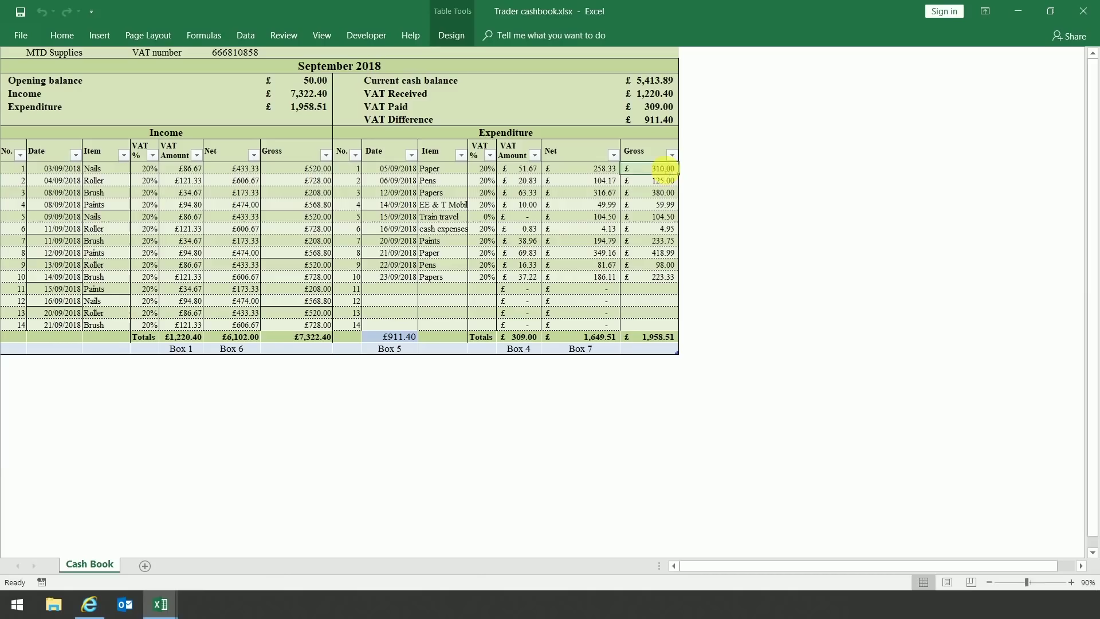
{"action": "type", "text": "130"}
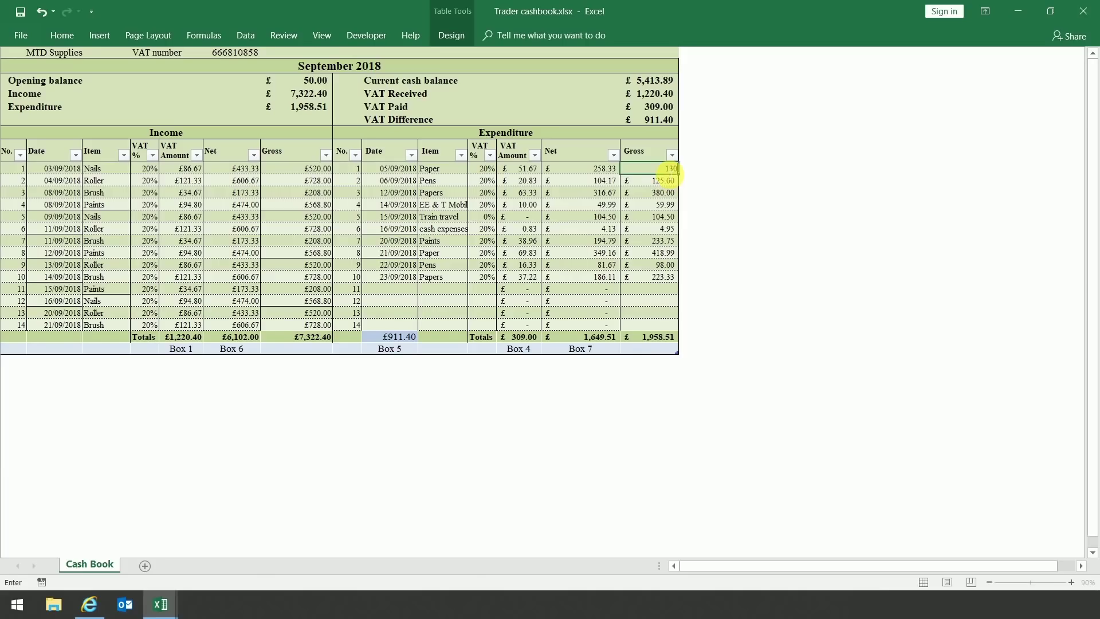
{"action": "left_click", "coordinate": [651, 183]}
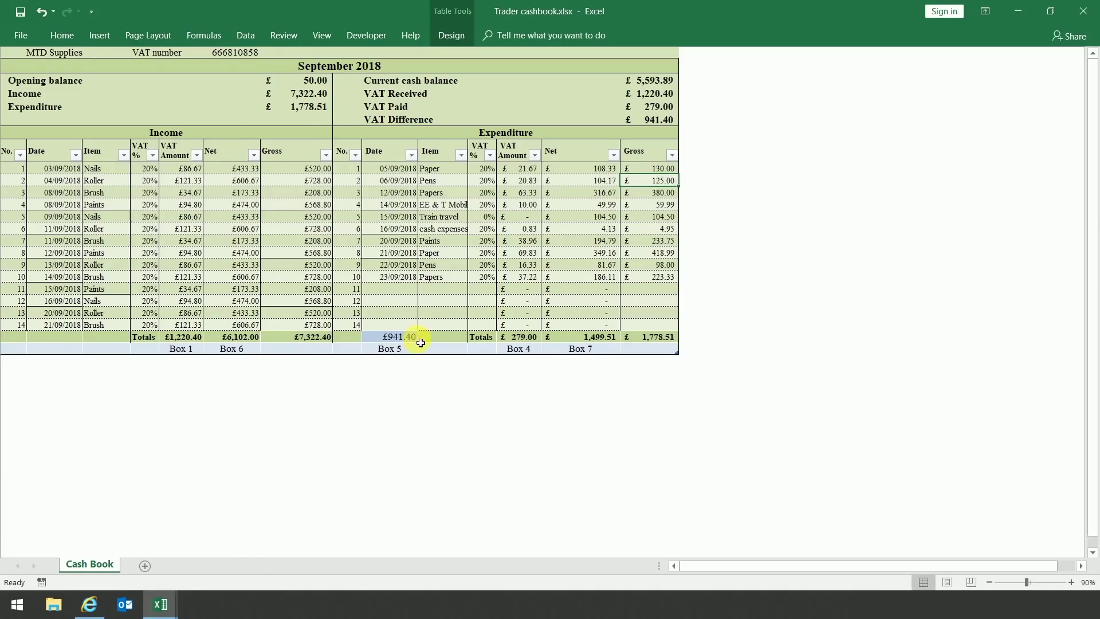
{"action": "left_click", "coordinate": [161, 603]}
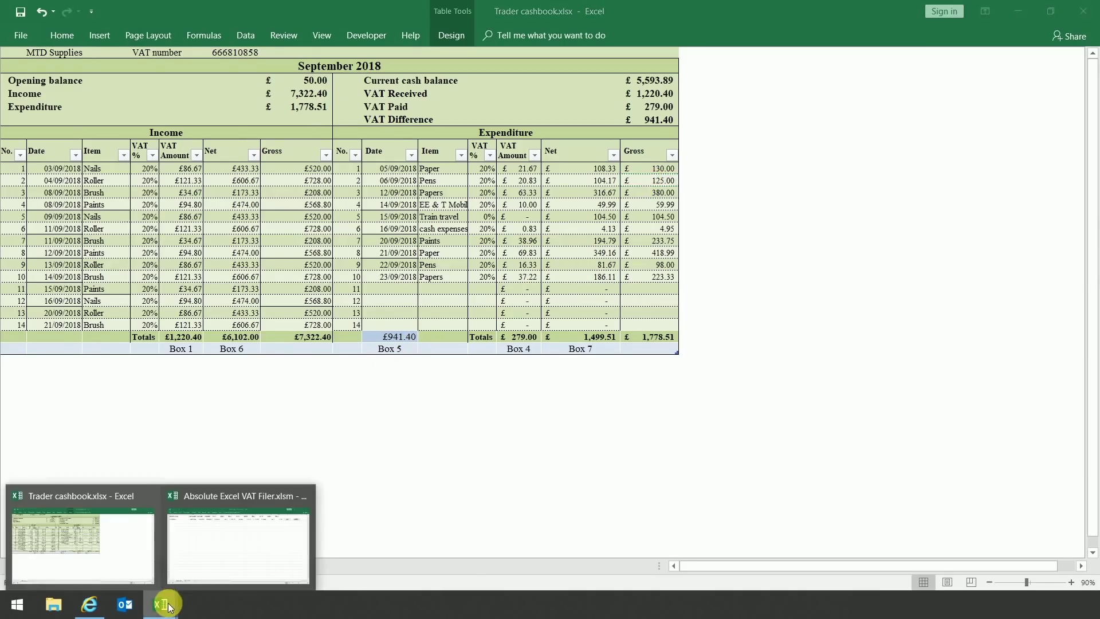
{"action": "left_click", "coordinate": [198, 567]}
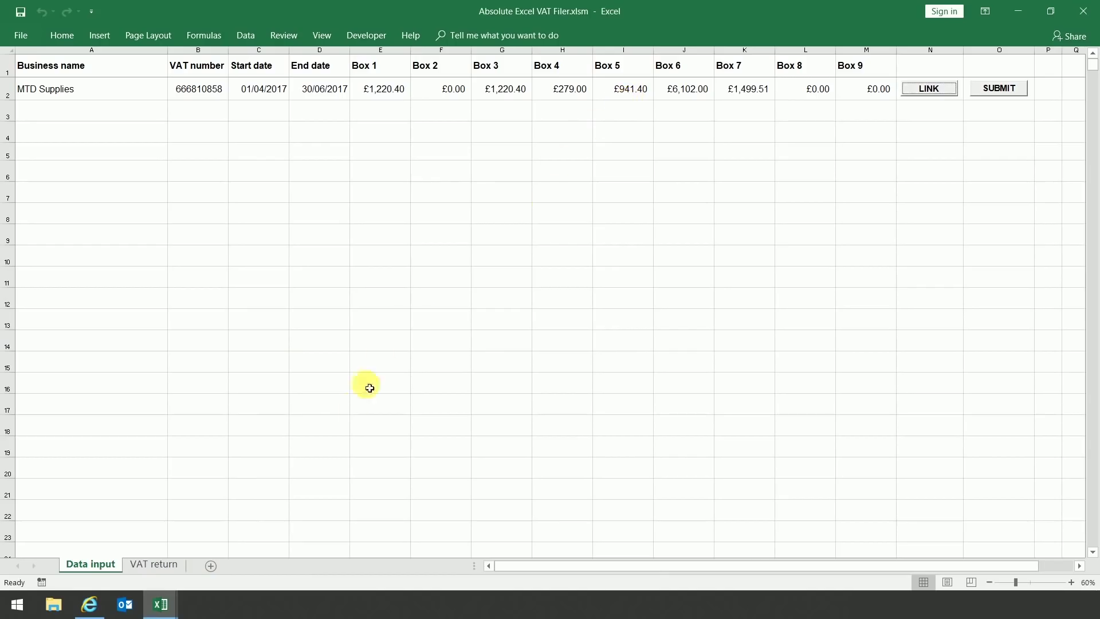
- Unhide the VAT details sheet in Trader cashbook.xlsx and return to the VAT Filer workbook
{"action": "mouse_move", "coordinate": [170, 605]}
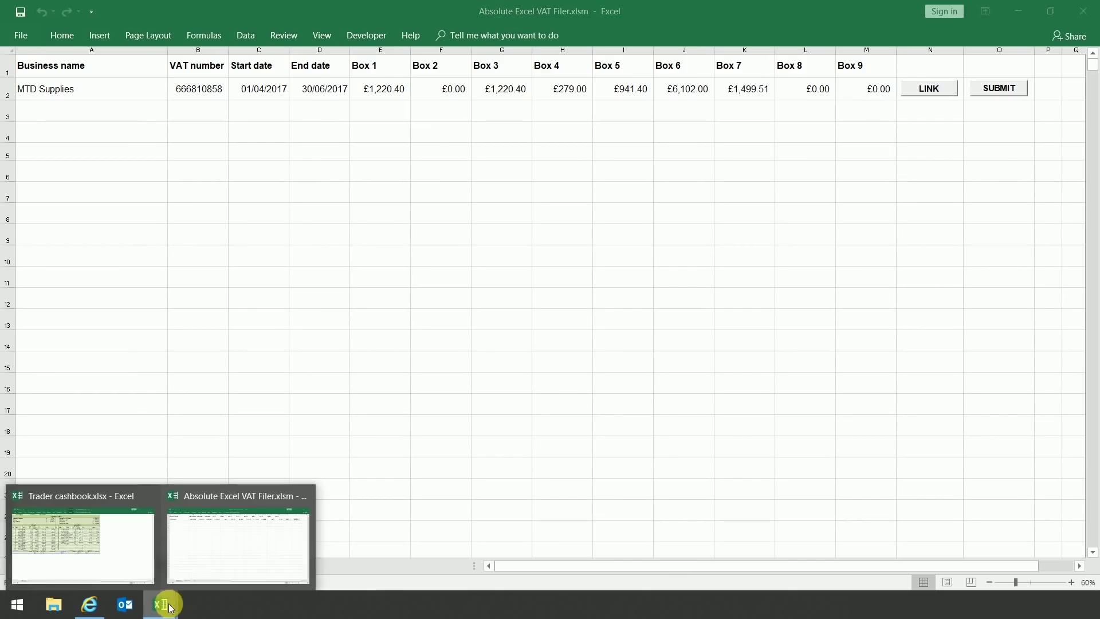
{"action": "left_click", "coordinate": [140, 558]}
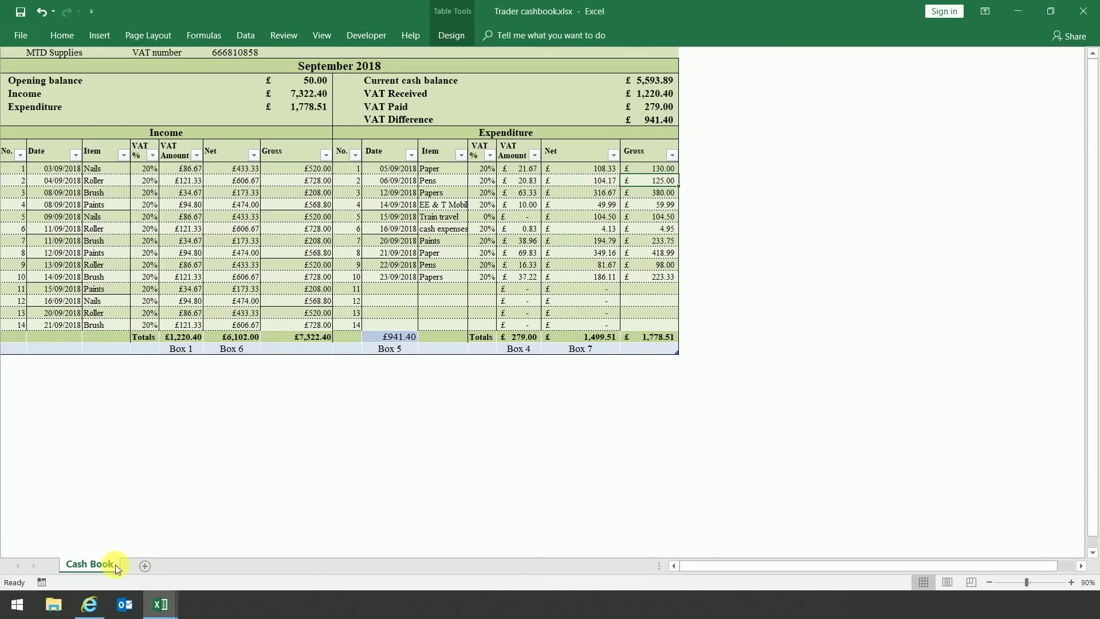
{"action": "right_click", "coordinate": [114, 565]}
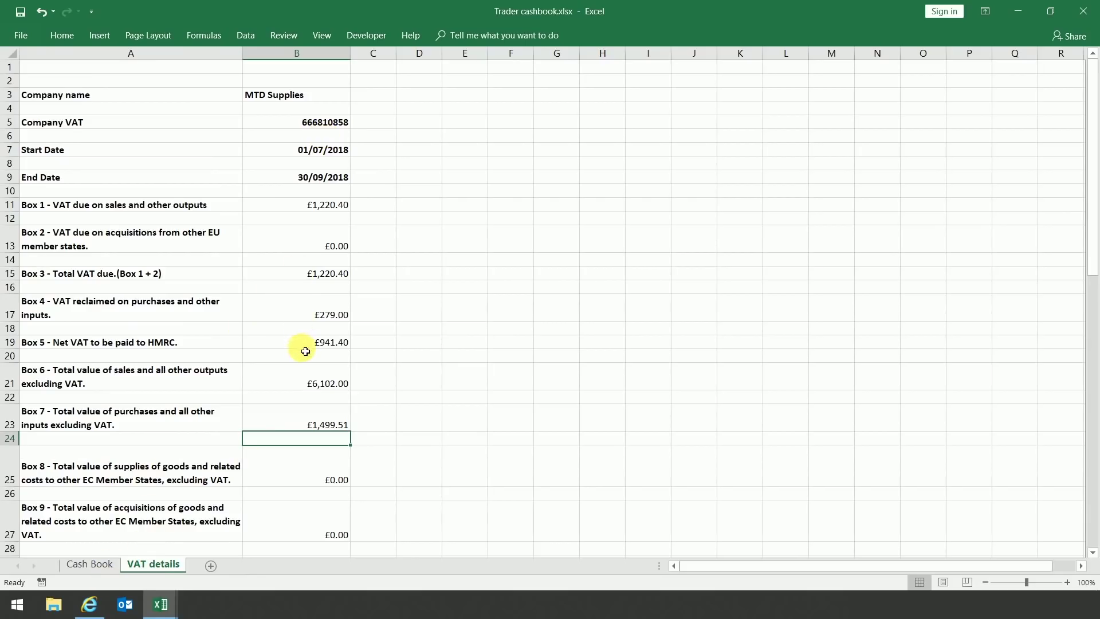
{"action": "left_click", "coordinate": [163, 608]}
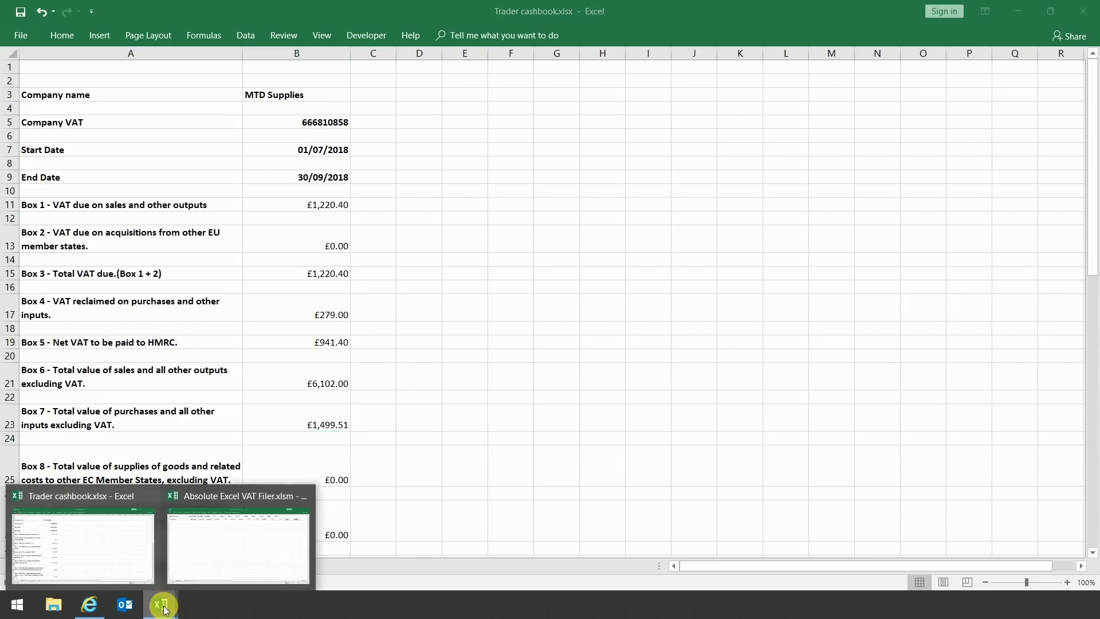
{"action": "left_click", "coordinate": [221, 553]}
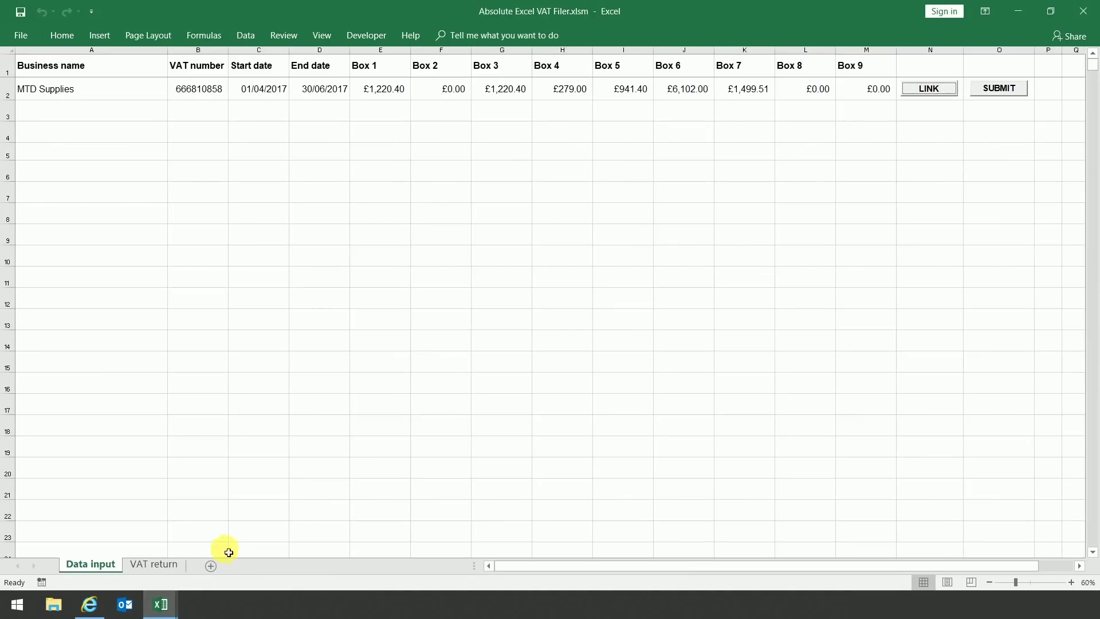
- Relink Box 7 to cell B23 of the VAT details sheet in Trader cashbook.xlsx and finish linking
{"action": "left_click", "coordinate": [745, 97]}
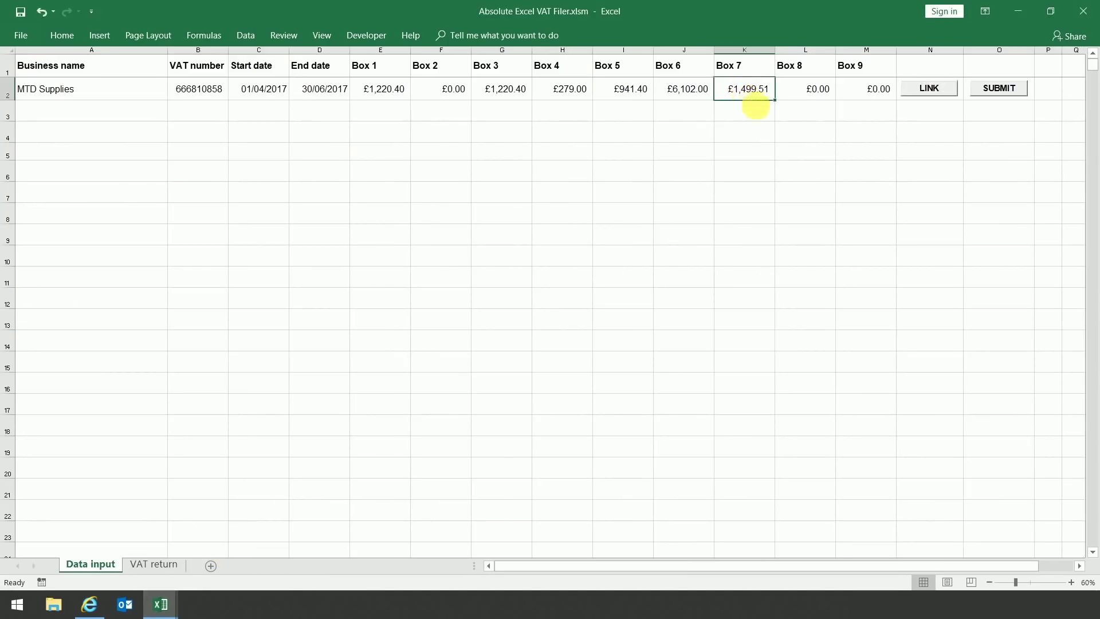
{"action": "left_click", "coordinate": [929, 88]}
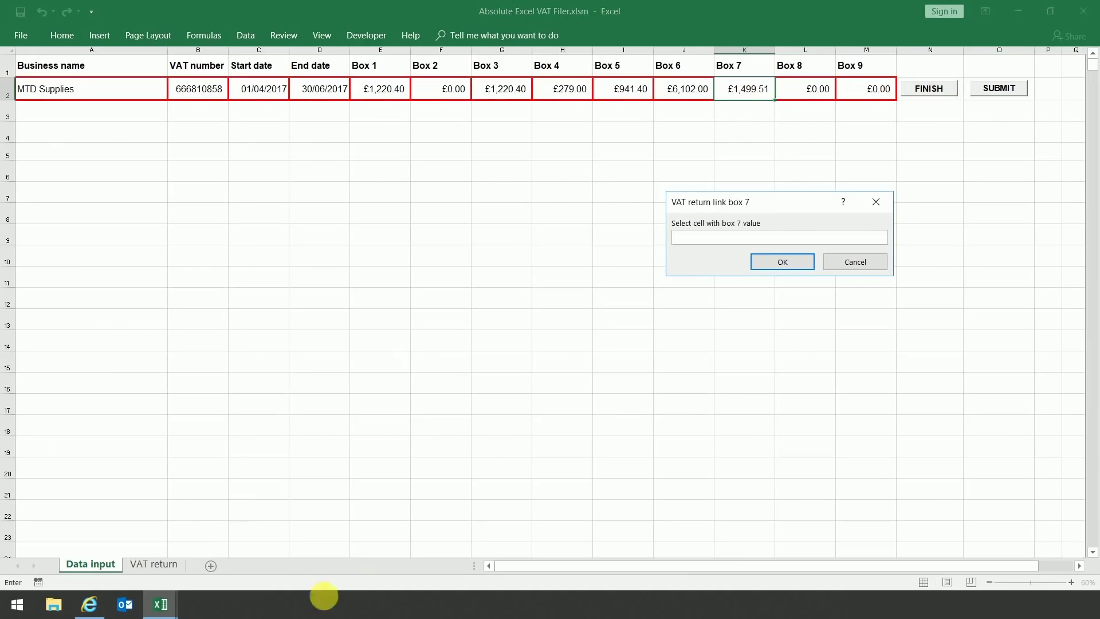
{"action": "mouse_move", "coordinate": [166, 604]}
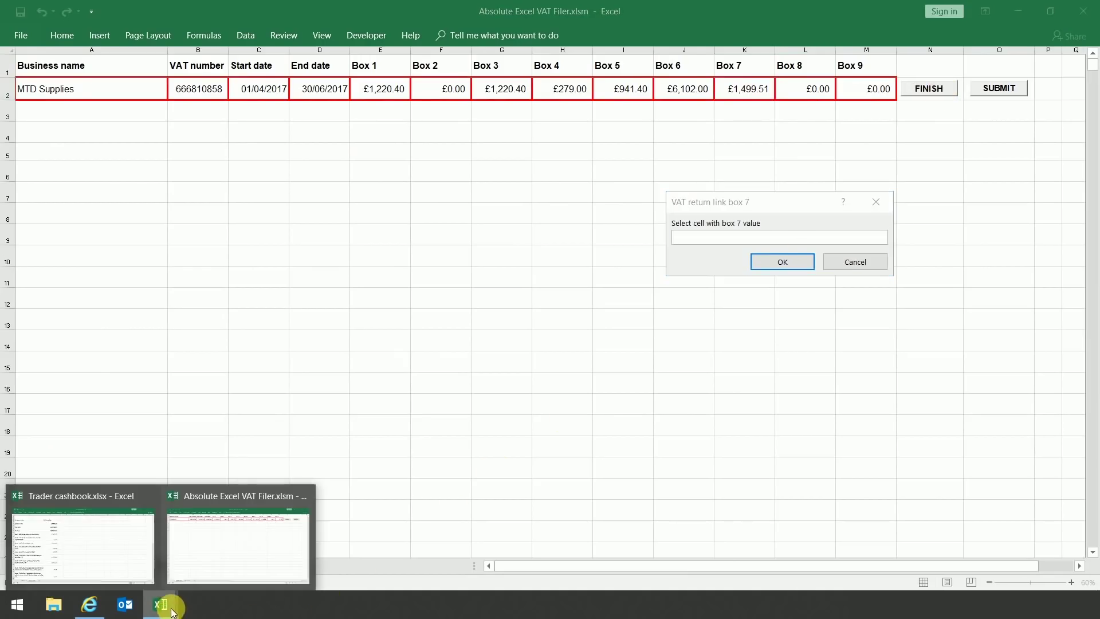
{"action": "left_click", "coordinate": [150, 569]}
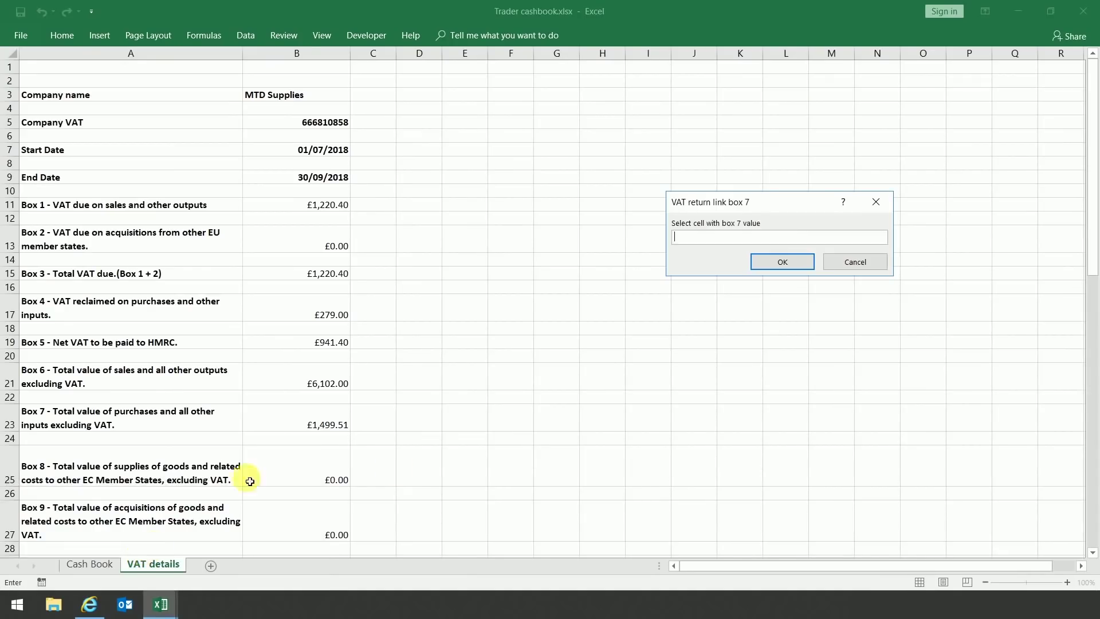
{"action": "left_click", "coordinate": [338, 421]}
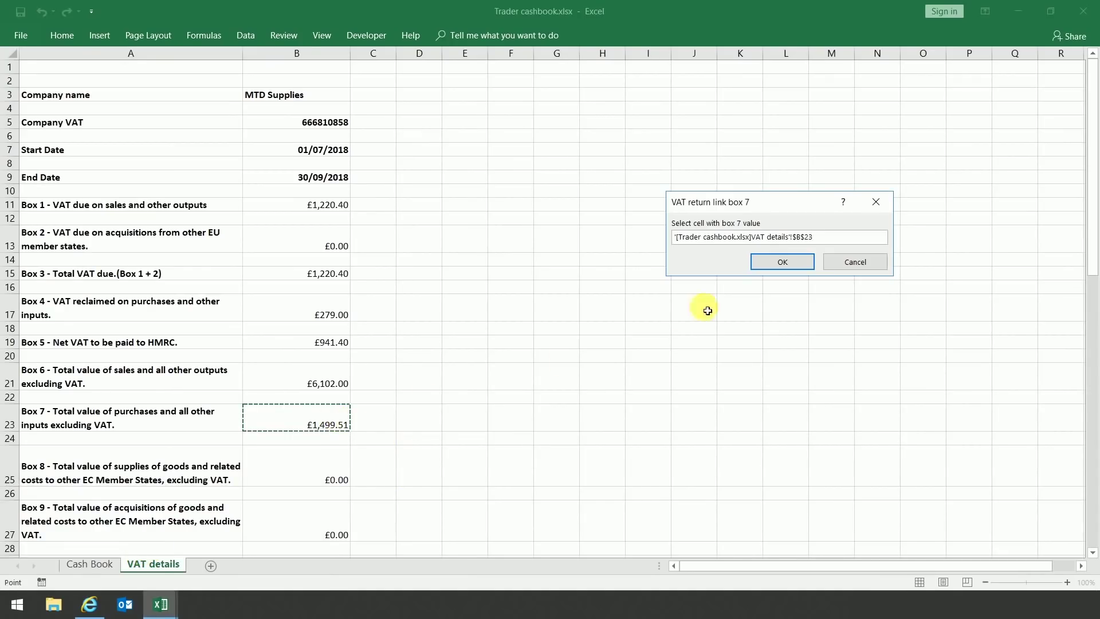
{"action": "left_click", "coordinate": [770, 263]}
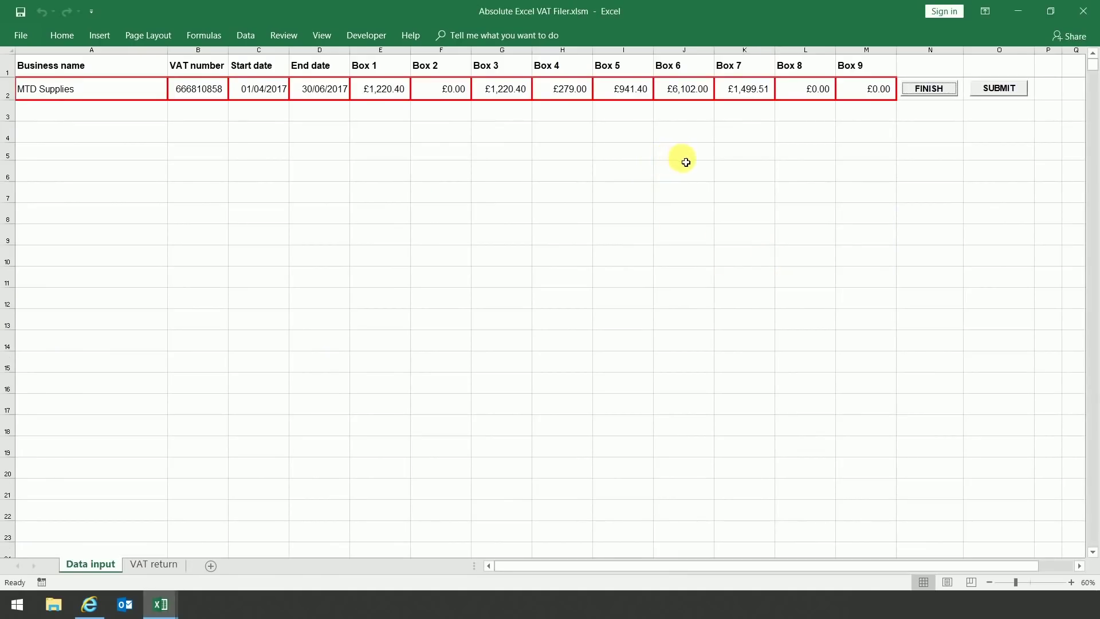
{"action": "left_click", "coordinate": [913, 90]}
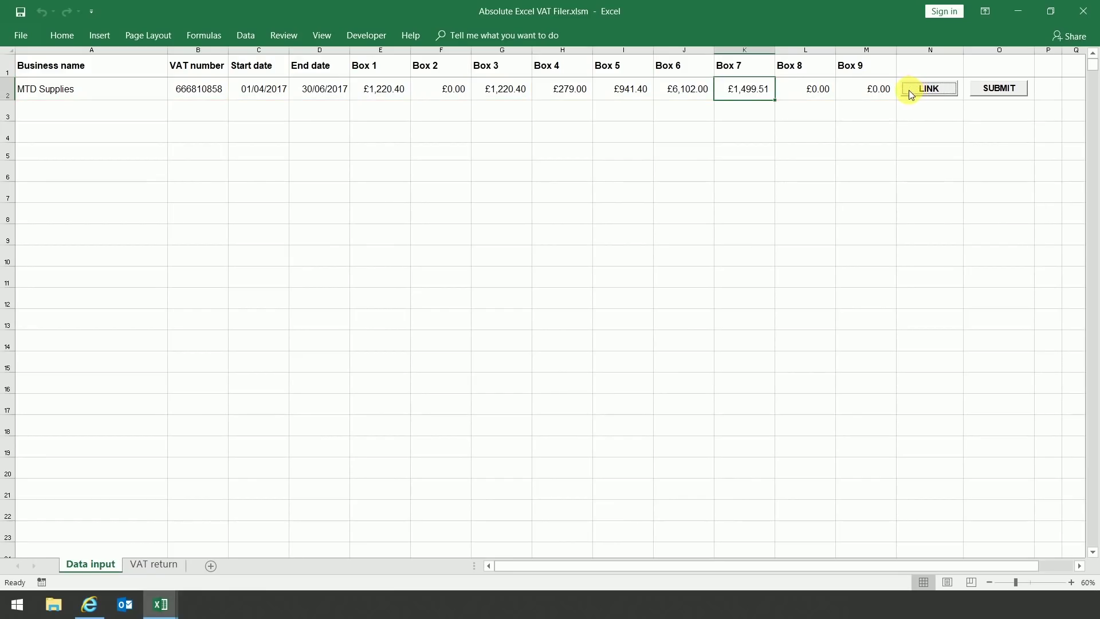
{"action": "left_click", "coordinate": [911, 89]}
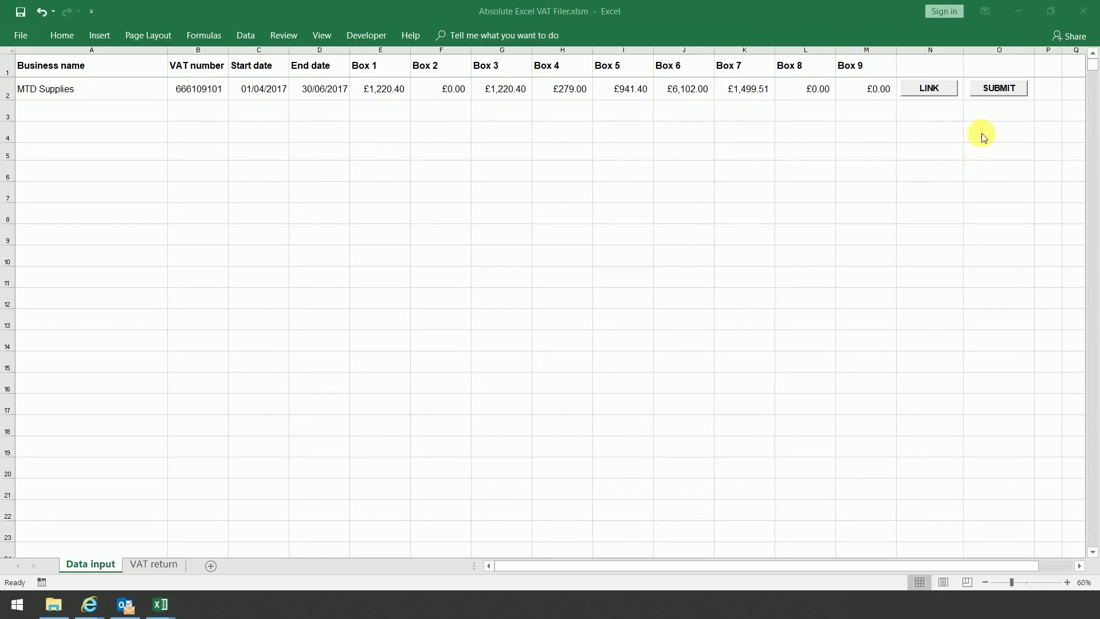
- Send the Data input figures to the VAT submission summary and review the period details and box values
{"action": "left_click", "coordinate": [1003, 90]}
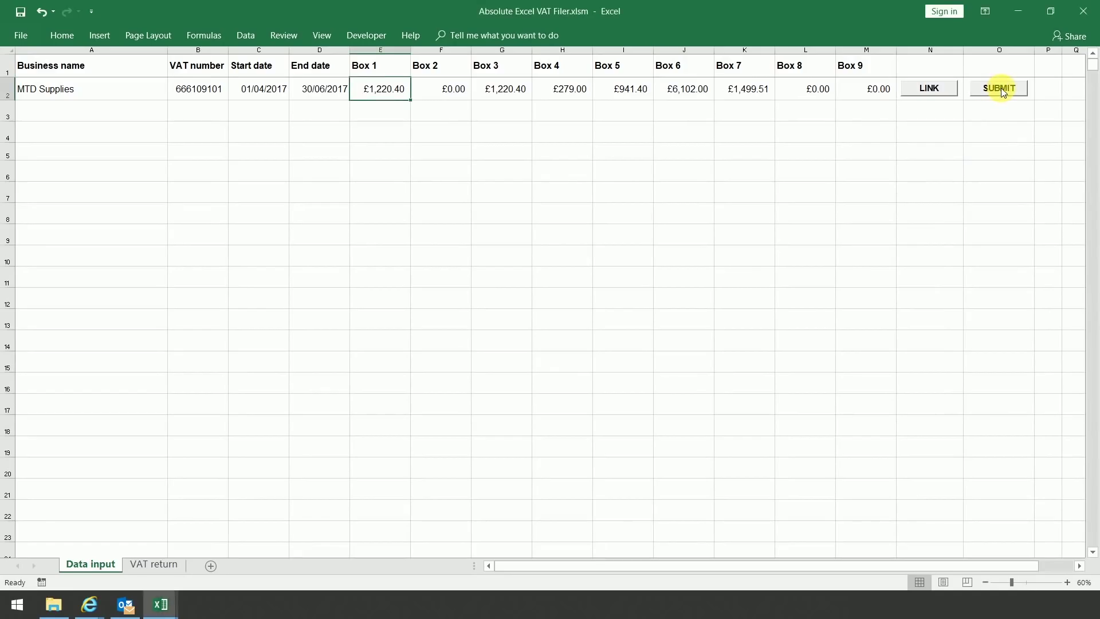
{"action": "left_click", "coordinate": [1001, 89]}
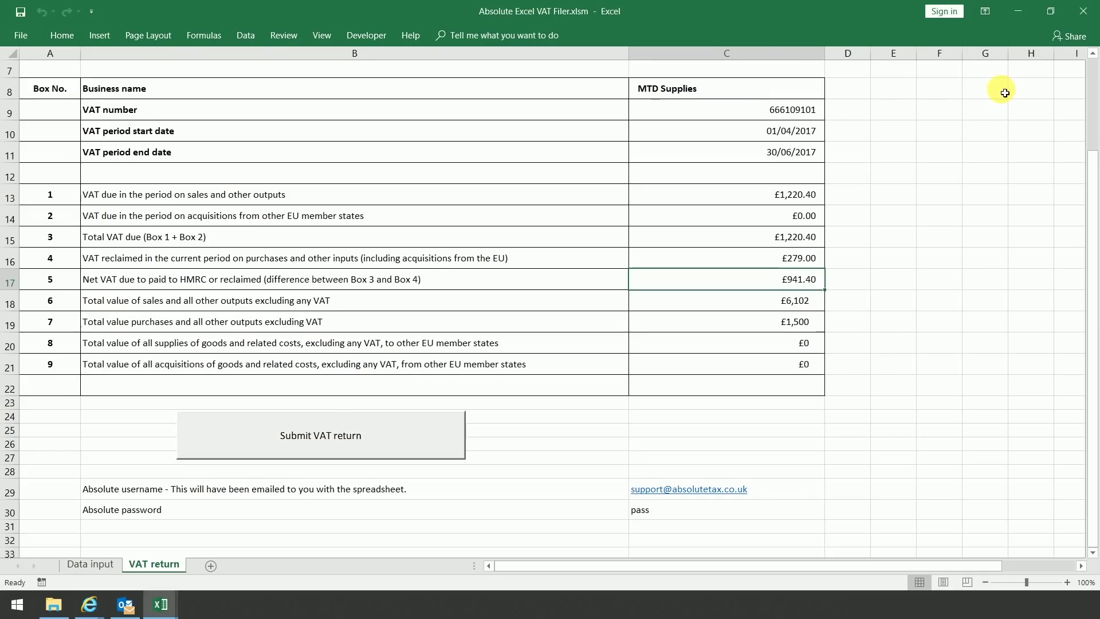
{"action": "scroll", "coordinate": [1031, 195], "scroll_direction": "up", "scroll_amount": 2}
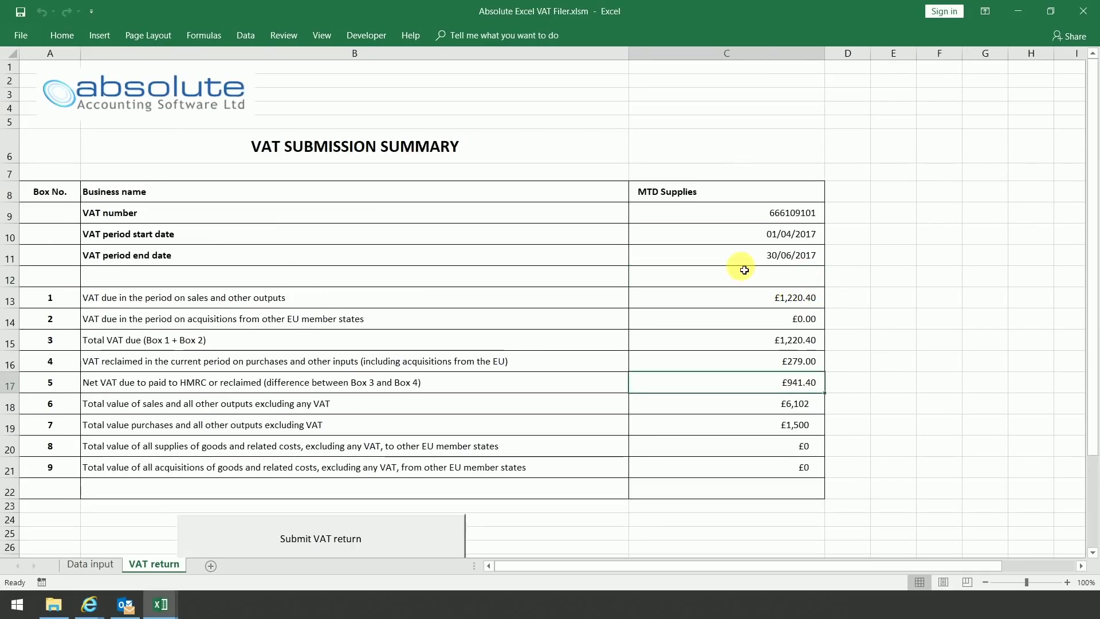
{"action": "scroll", "coordinate": [743, 272], "scroll_direction": "down", "scroll_amount": 1}
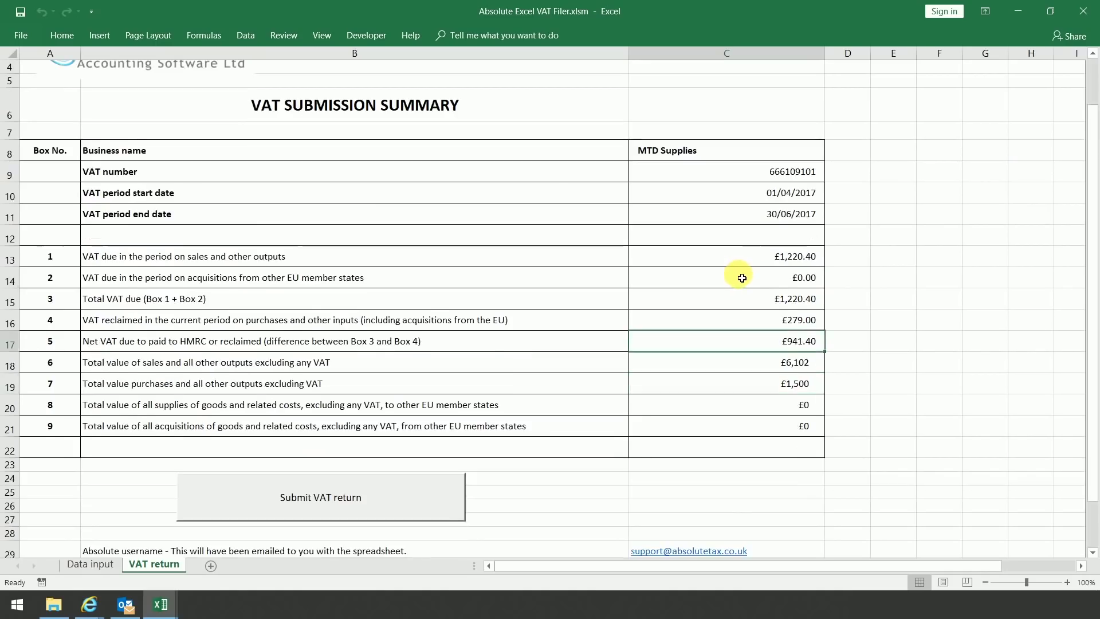
{"action": "scroll", "coordinate": [742, 277], "scroll_direction": "down", "scroll_amount": 1}
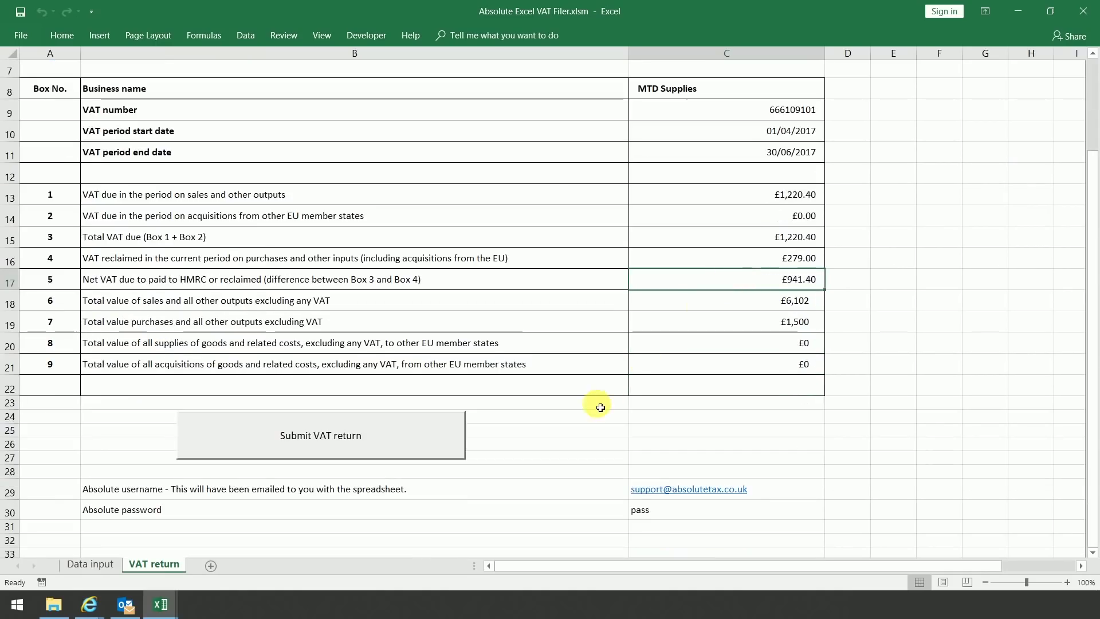
- Start submitting the VAT return, tick the confirm and finalise declaration, and send it for HMRC authorisation
{"action": "left_click", "coordinate": [424, 437]}
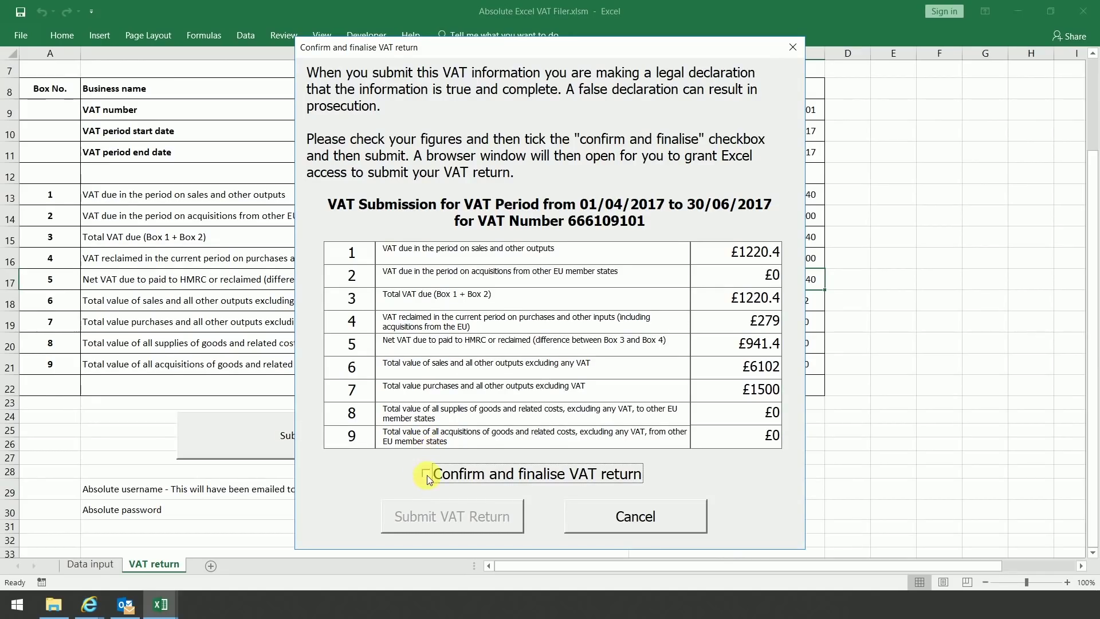
{"action": "left_click", "coordinate": [427, 475]}
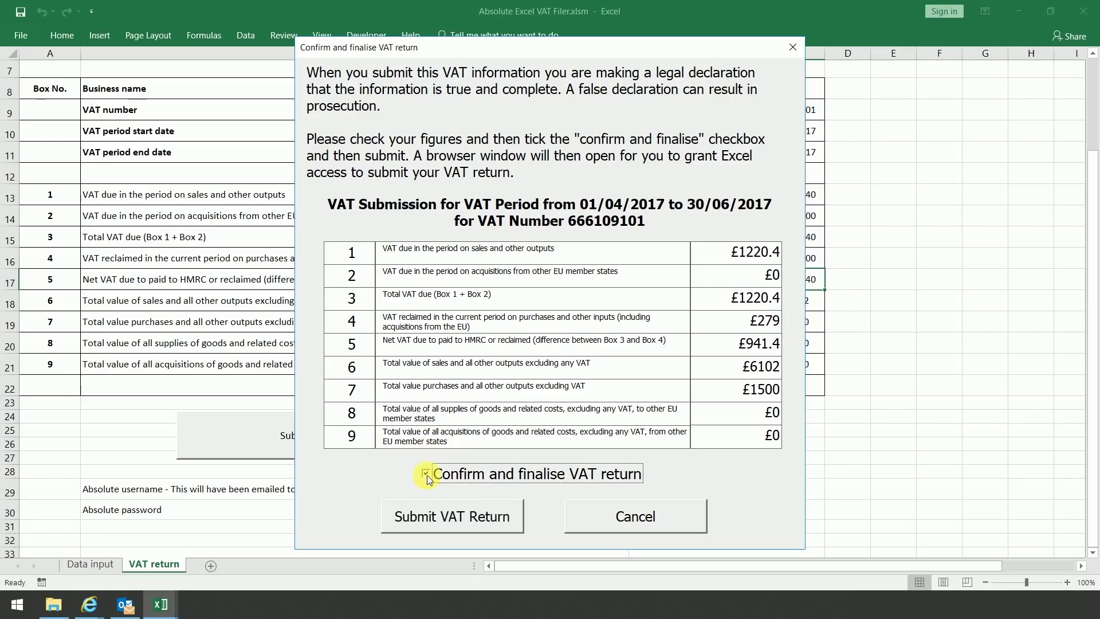
{"action": "left_click", "coordinate": [424, 515]}
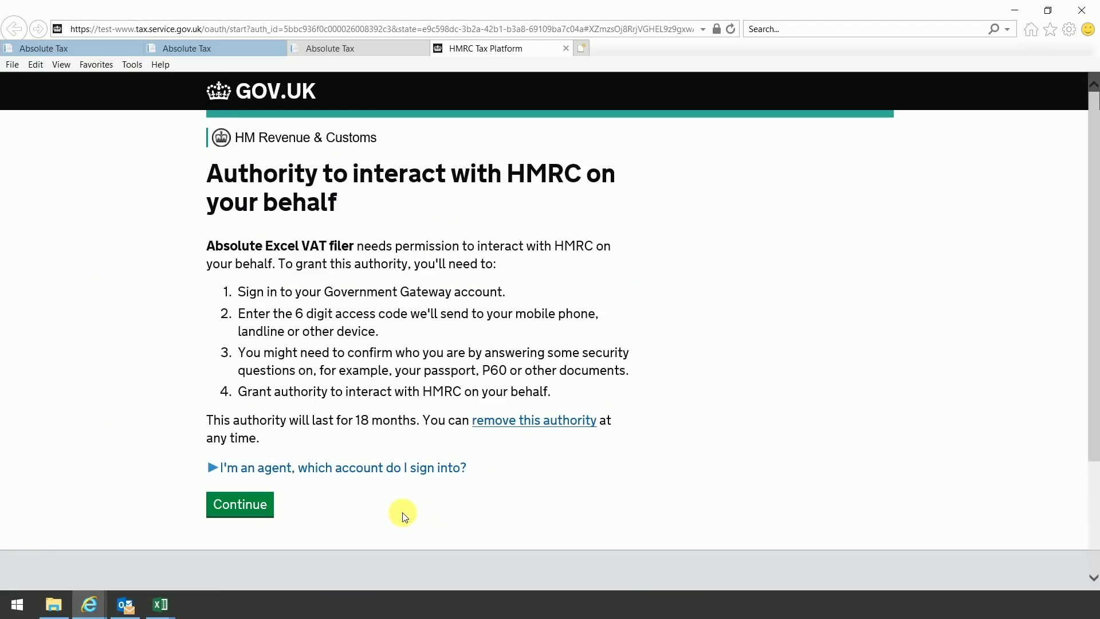
- Continue to the HMRC sign-in, enter the test user ID and password, and grant Absolute Excel VAT filer authority to interact with HMRC
{"action": "left_click", "coordinate": [268, 512]}
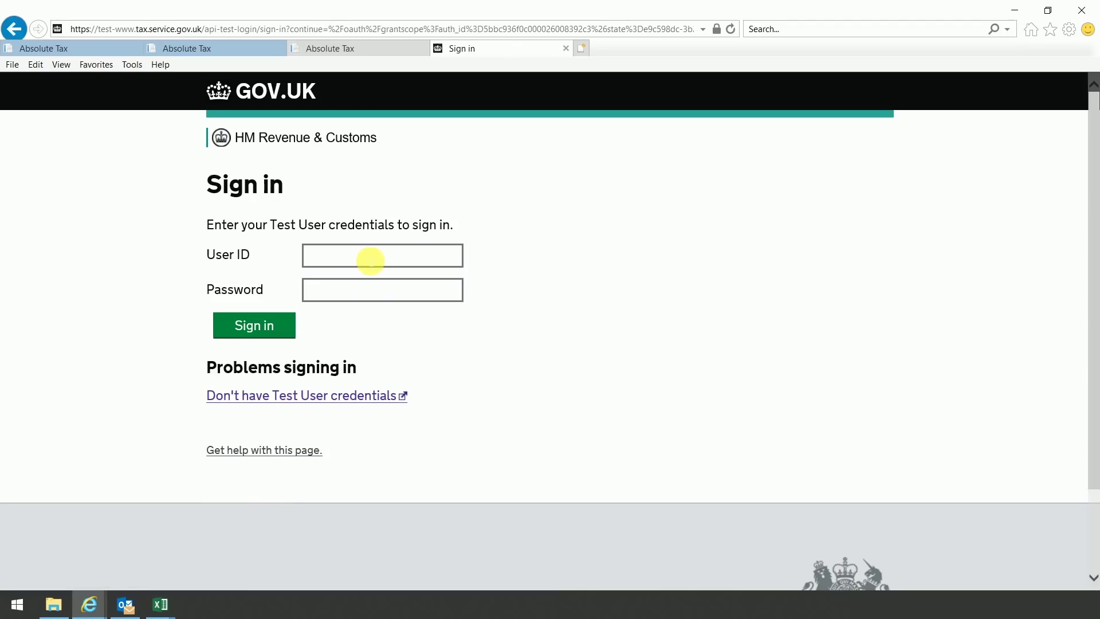
{"action": "left_click", "coordinate": [382, 253]}
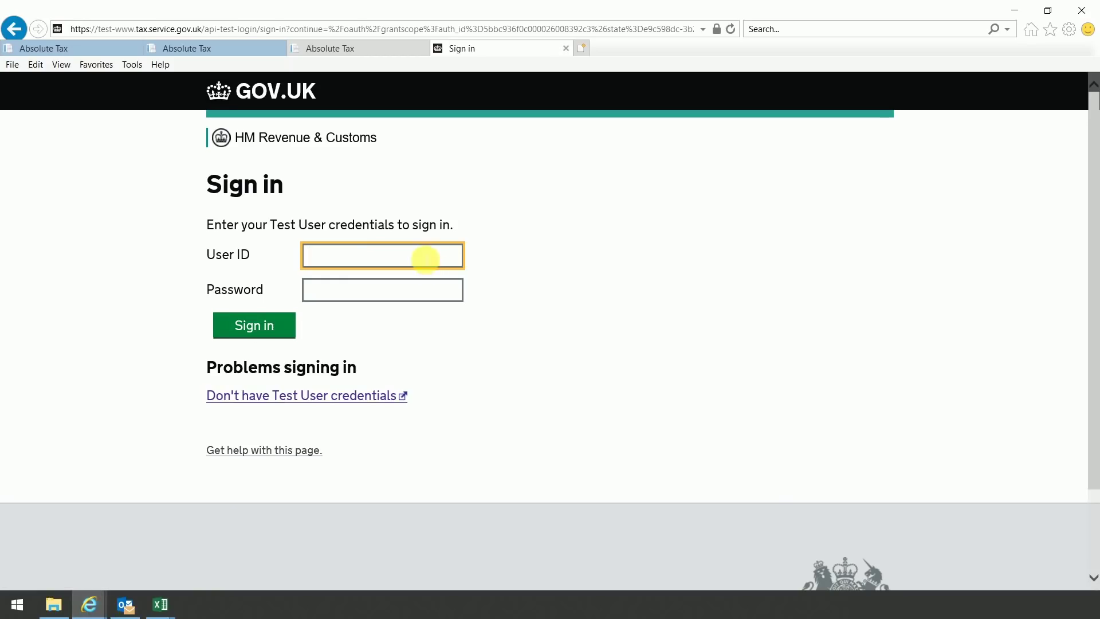
{"action": "right_click", "coordinate": [424, 255]}
{"action": "left_click", "coordinate": [424, 310]}
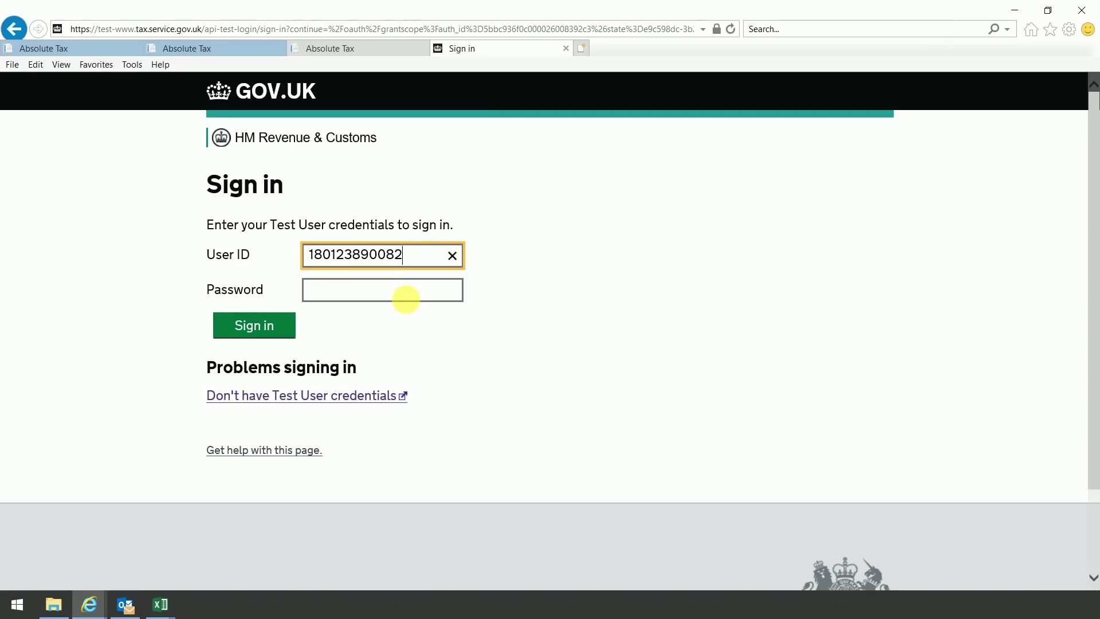
{"action": "left_click", "coordinate": [363, 293]}
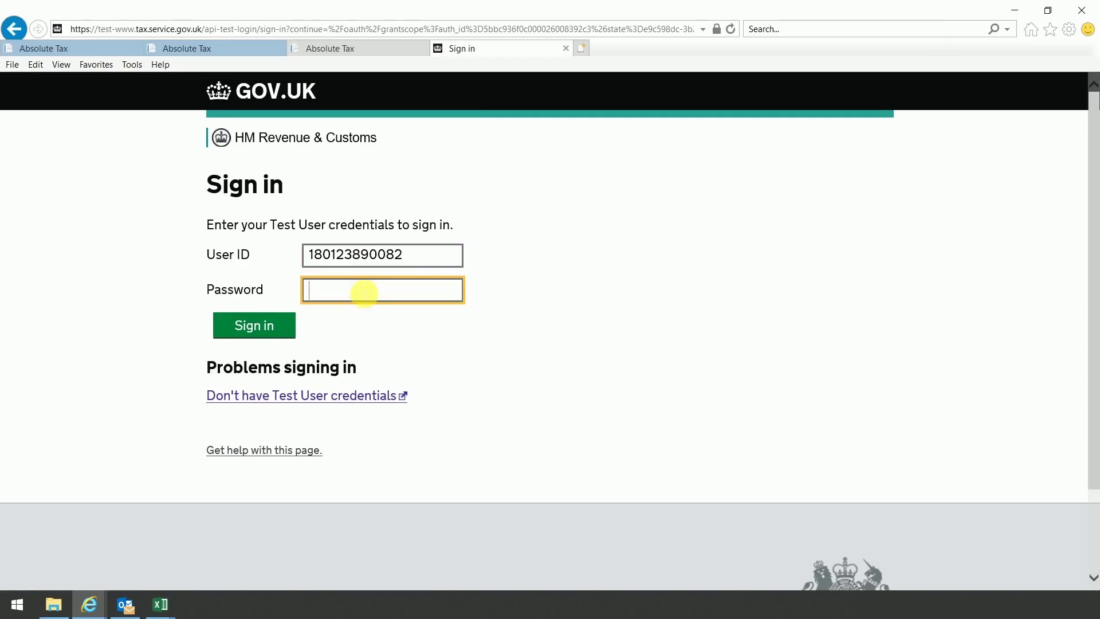
{"action": "right_click", "coordinate": [363, 293]}
{"action": "left_click", "coordinate": [386, 342]}
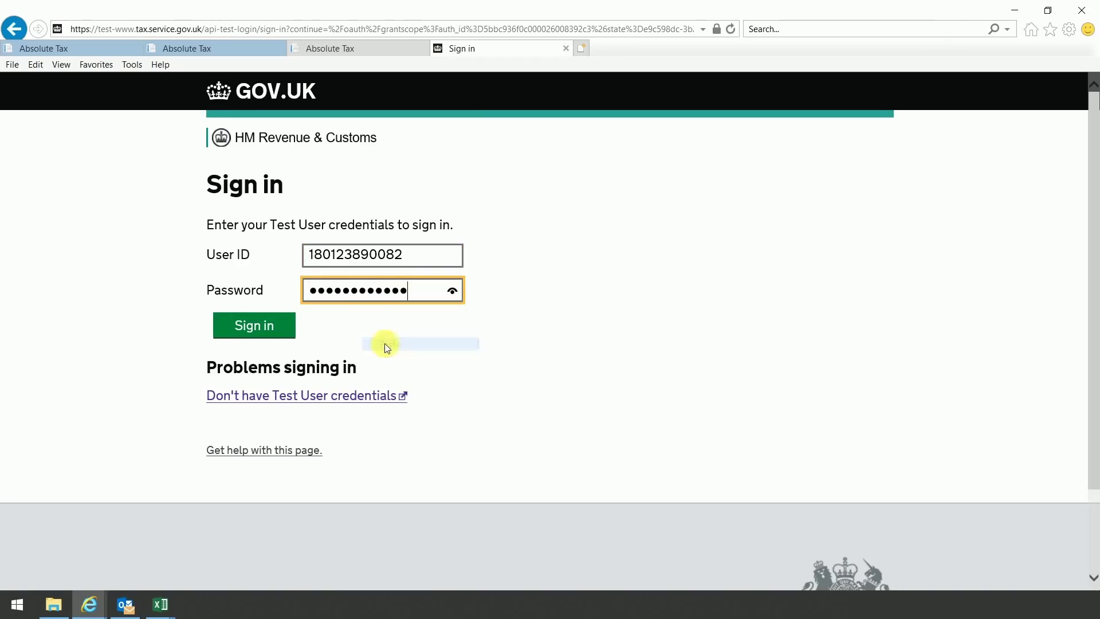
{"action": "left_click", "coordinate": [281, 327]}
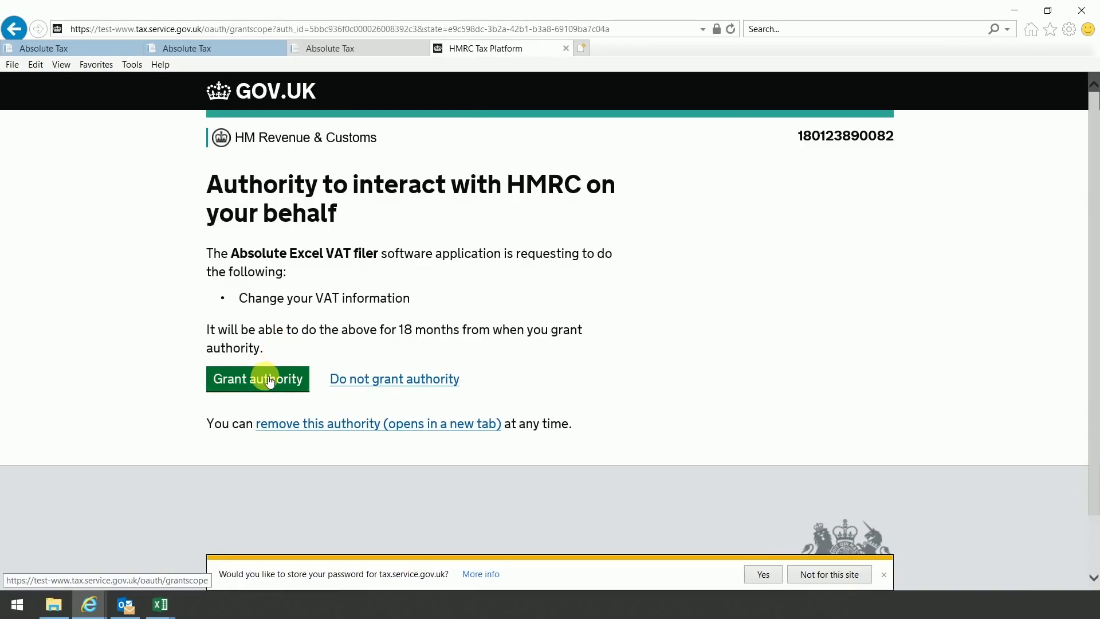
{"action": "left_click", "coordinate": [269, 379]}
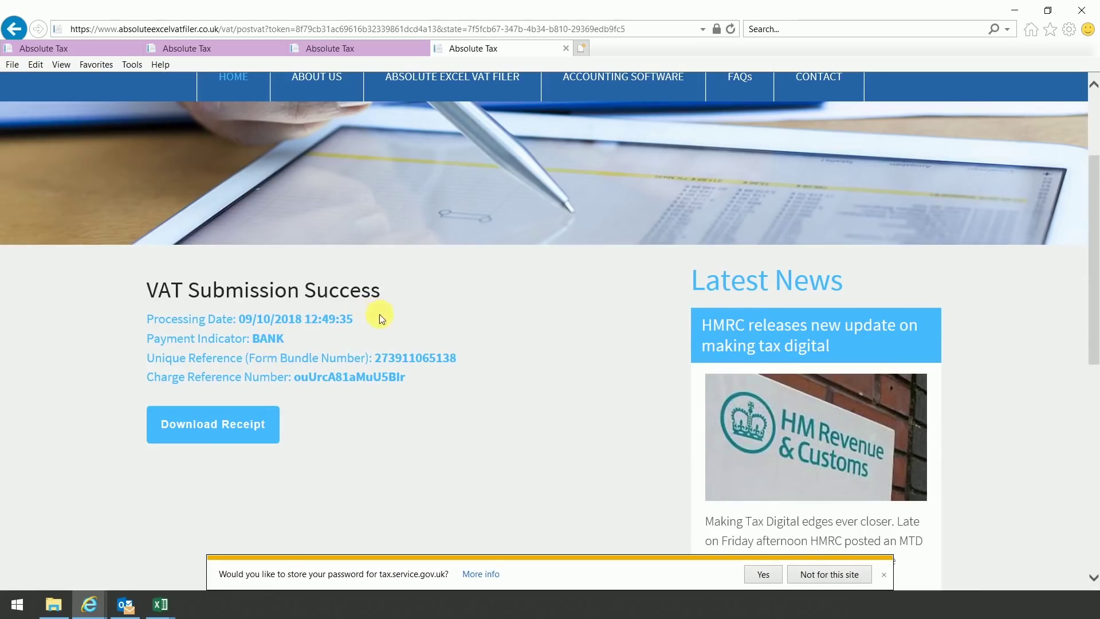
- Download and open the VAT submission receipt PDF, and review its submission details and the transmitted values for boxes 1 to 9
{"action": "left_click", "coordinate": [230, 430]}
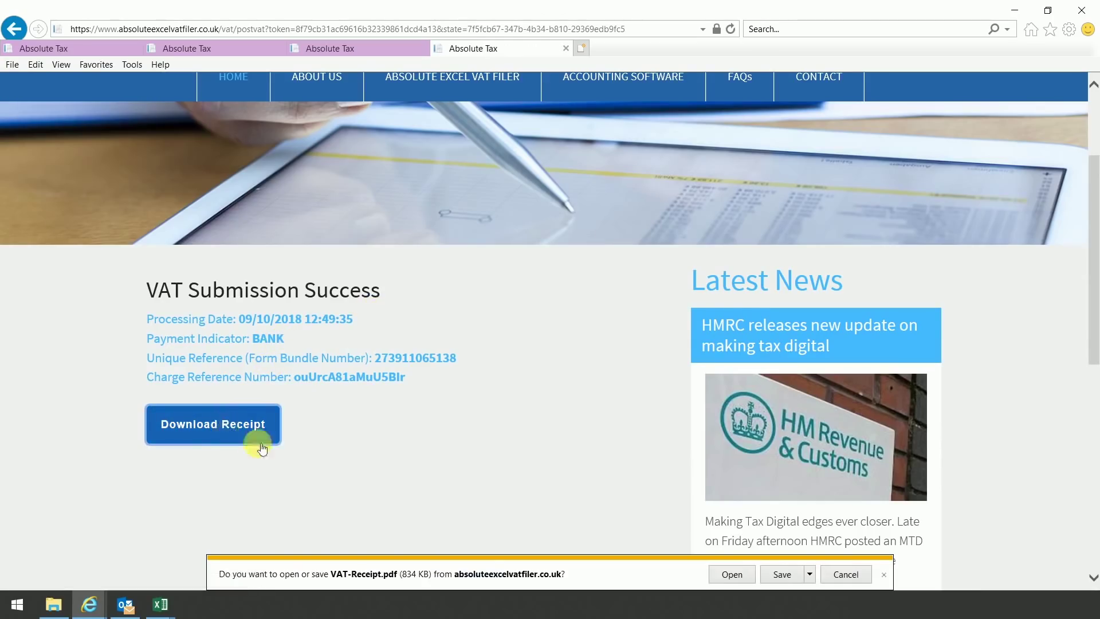
{"action": "left_click", "coordinate": [727, 575]}
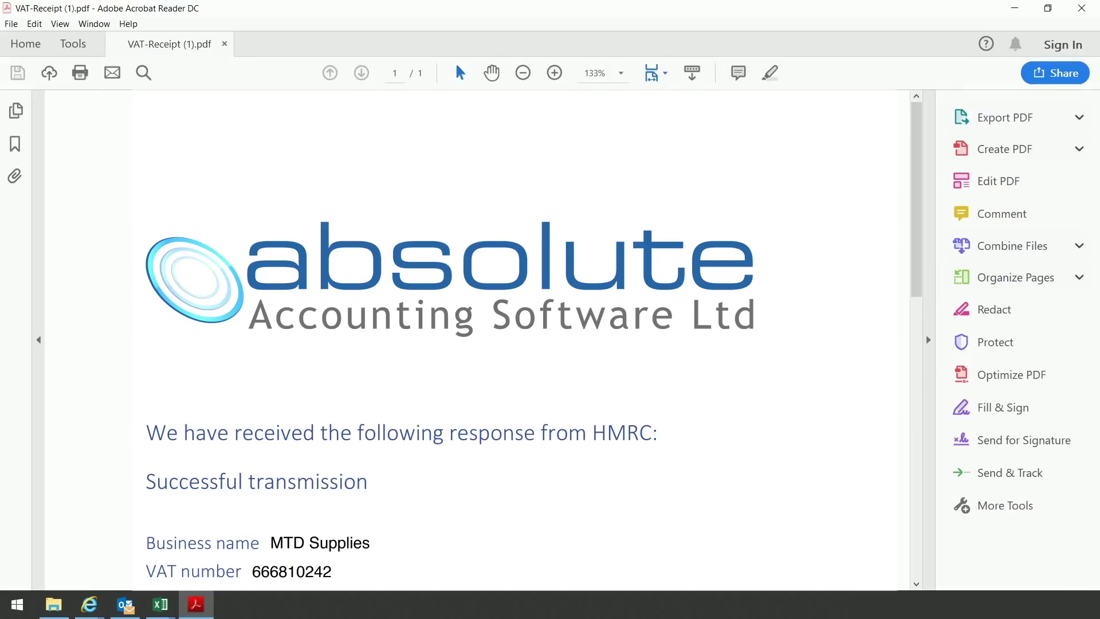
{"action": "scroll", "coordinate": [469, 338], "scroll_direction": "down", "scroll_amount": 5}
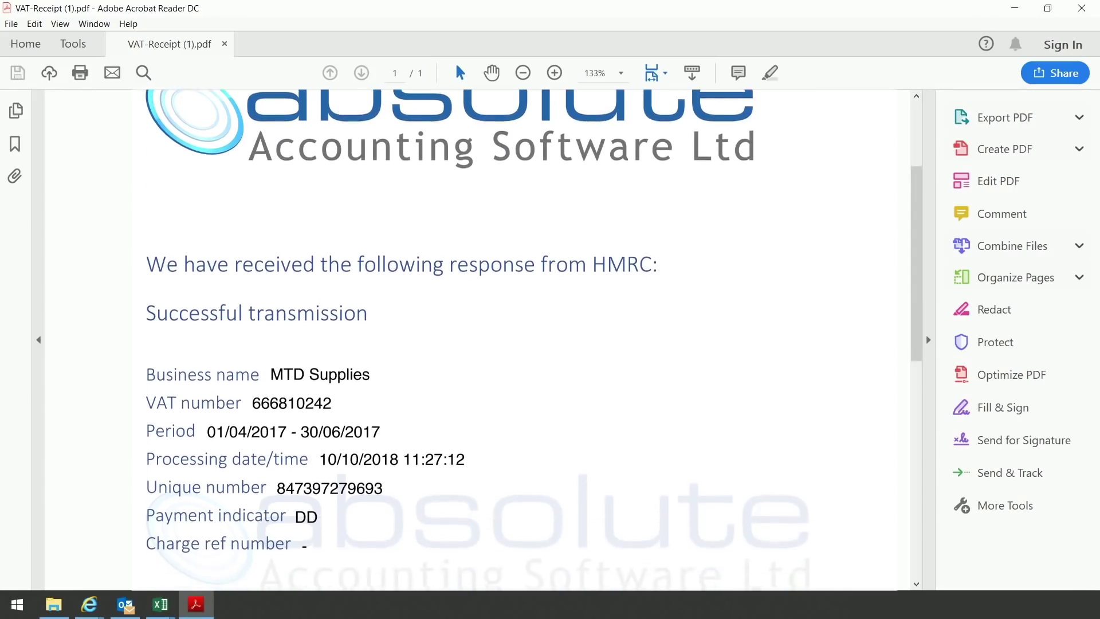
{"action": "scroll", "coordinate": [470, 338], "scroll_direction": "down", "scroll_amount": 5}
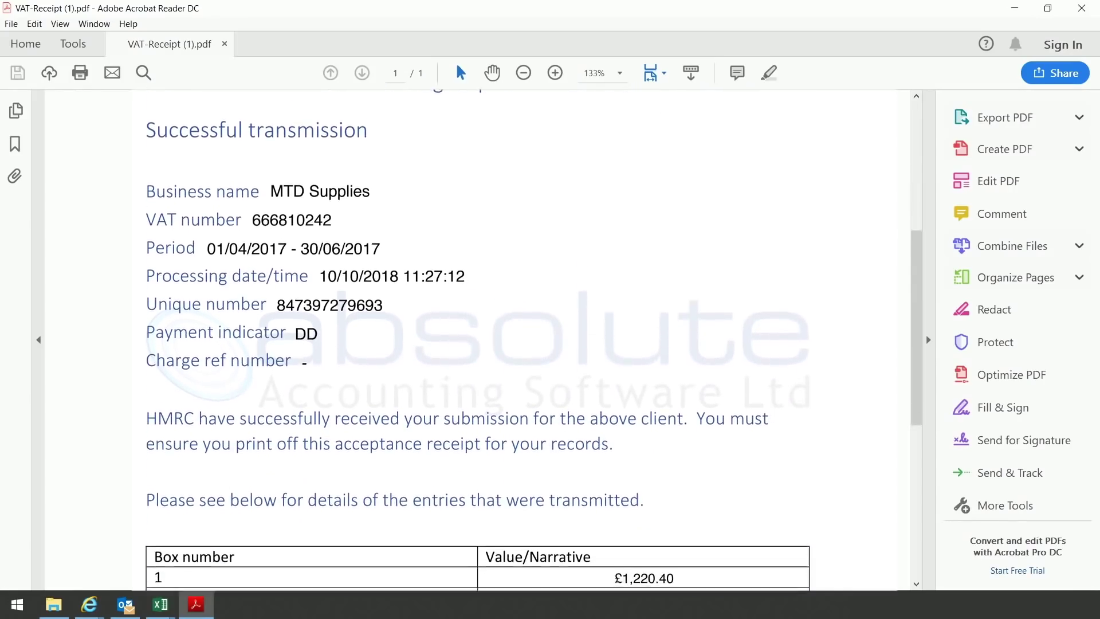
{"action": "scroll", "coordinate": [470, 338], "scroll_direction": "down", "scroll_amount": 5}
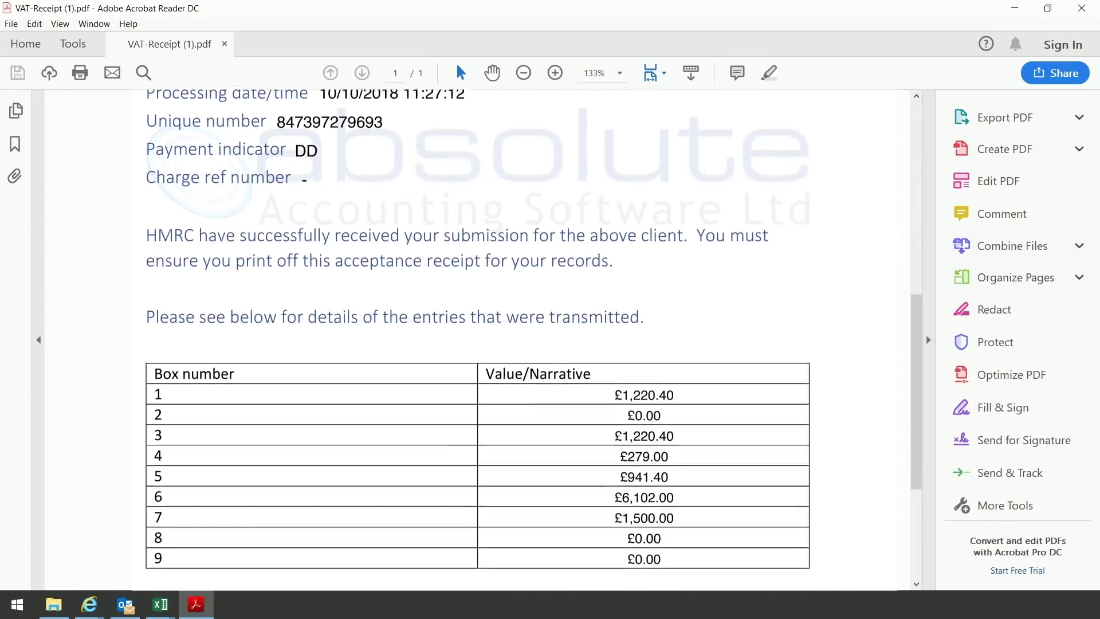
{"action": "scroll", "coordinate": [470, 338], "scroll_direction": "down", "scroll_amount": 5}
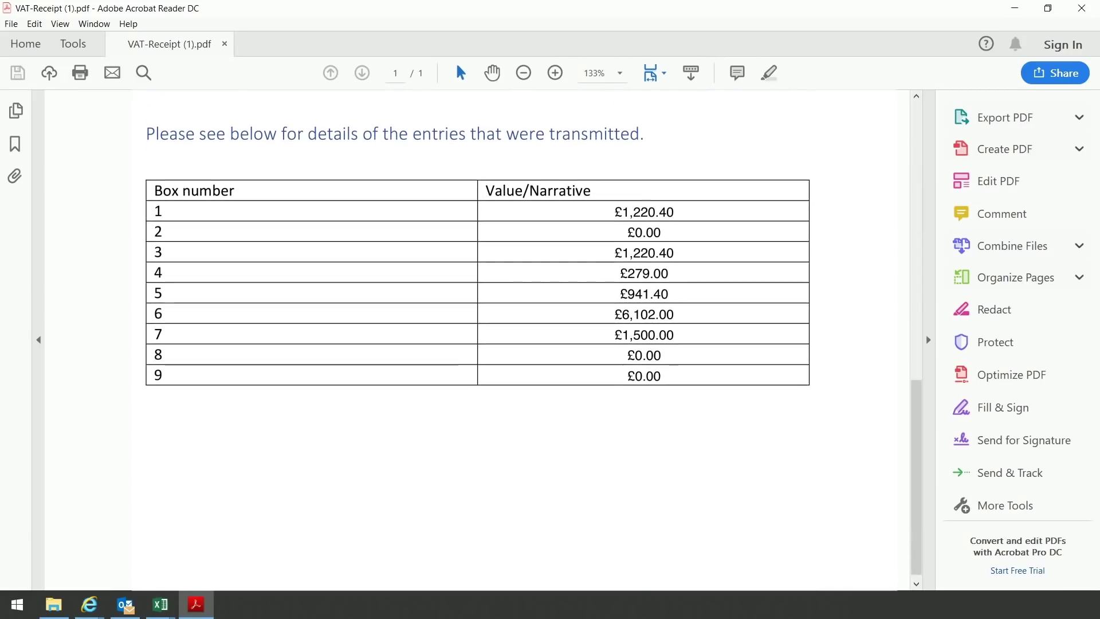